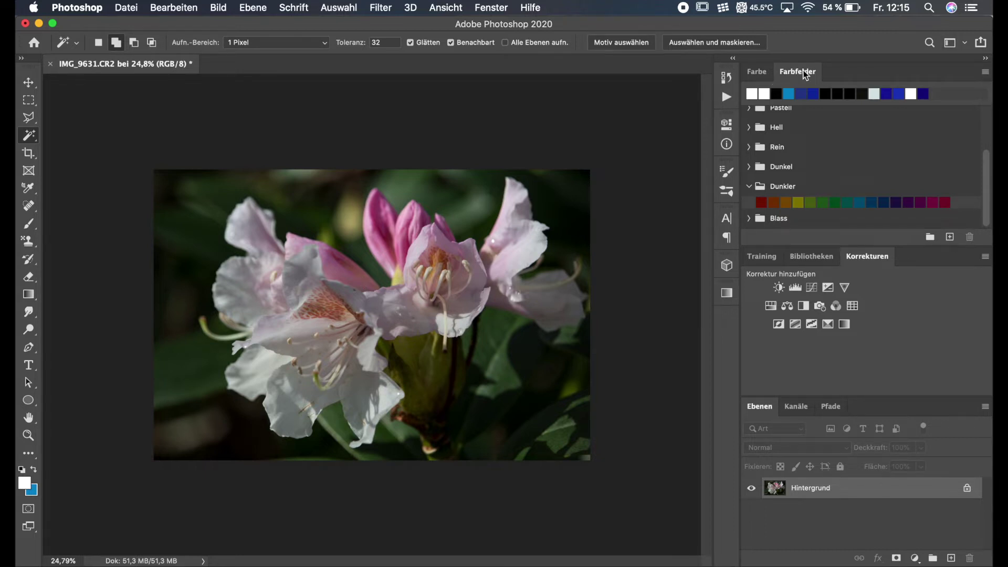
# - Expand the Dunkel, Rein, Hell and Pastell swatch folders
pyautogui.click(749, 167)
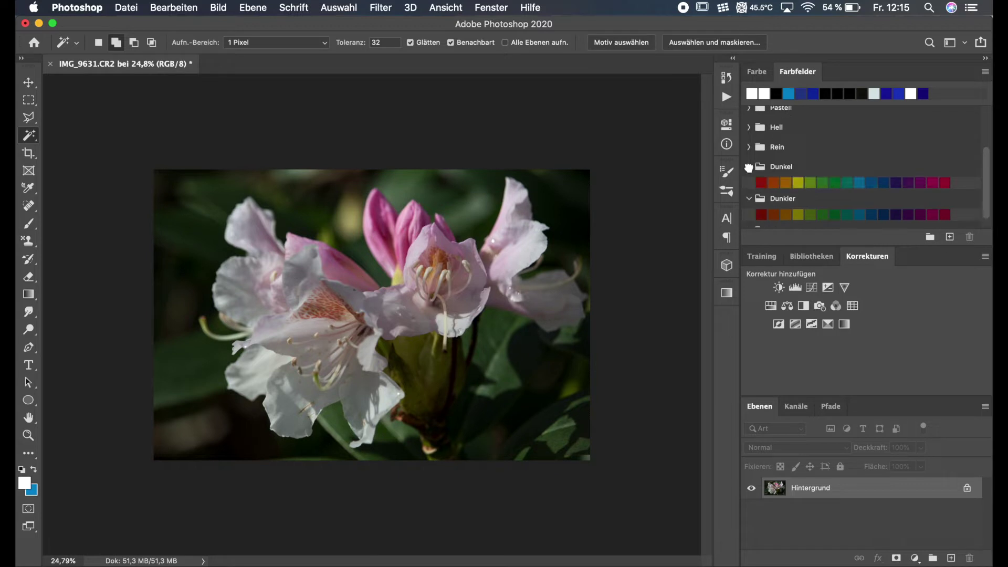
pyautogui.click(749, 149)
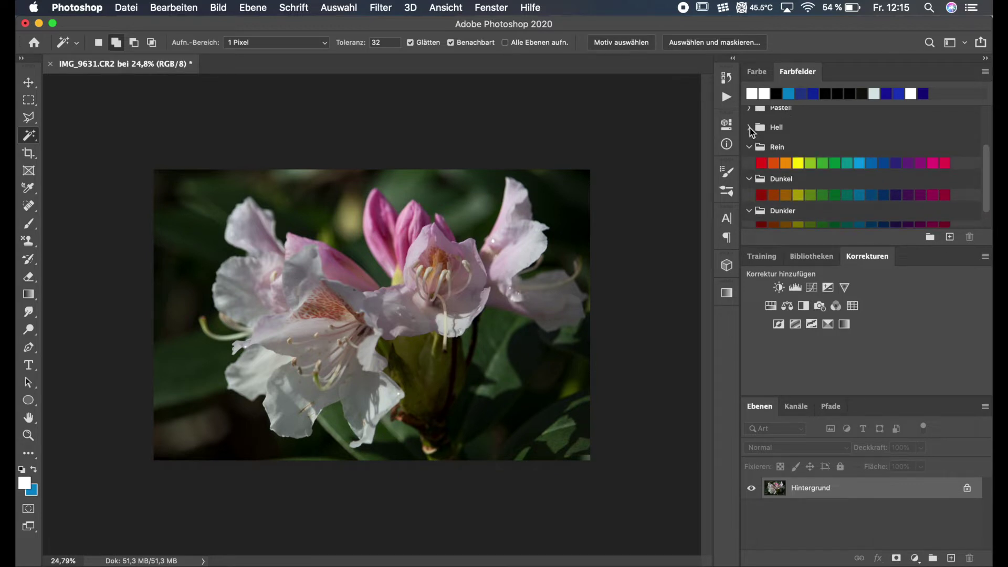
pyautogui.click(749, 128)
pyautogui.click(749, 109)
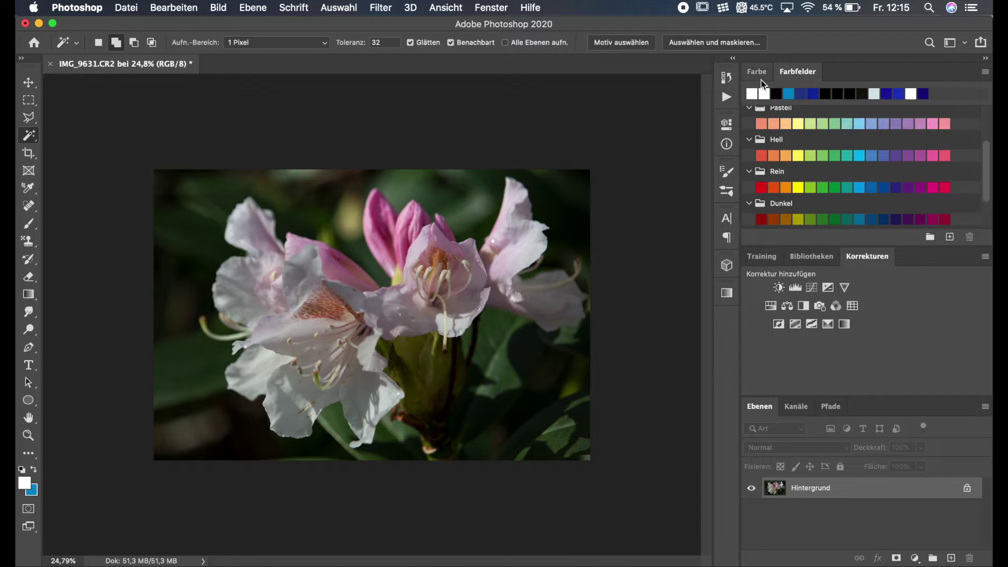
# - Glance at the Farbe picker, return to Farbfelder and select the Graustufen folder
pyautogui.click(756, 72)
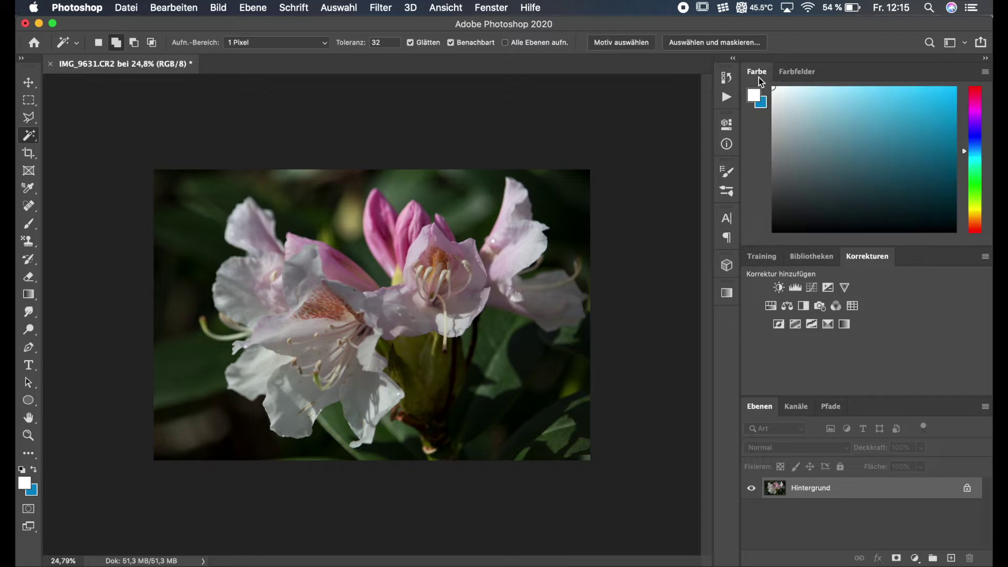
pyautogui.click(798, 73)
pyautogui.scroll(2, 768, 141)
pyautogui.scroll(2, 783, 146)
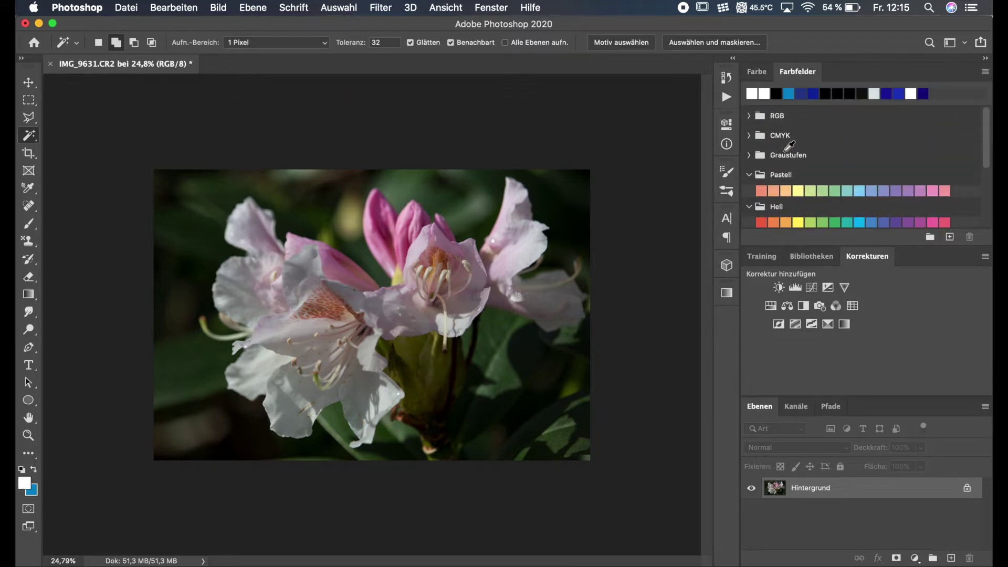
pyautogui.click(749, 157)
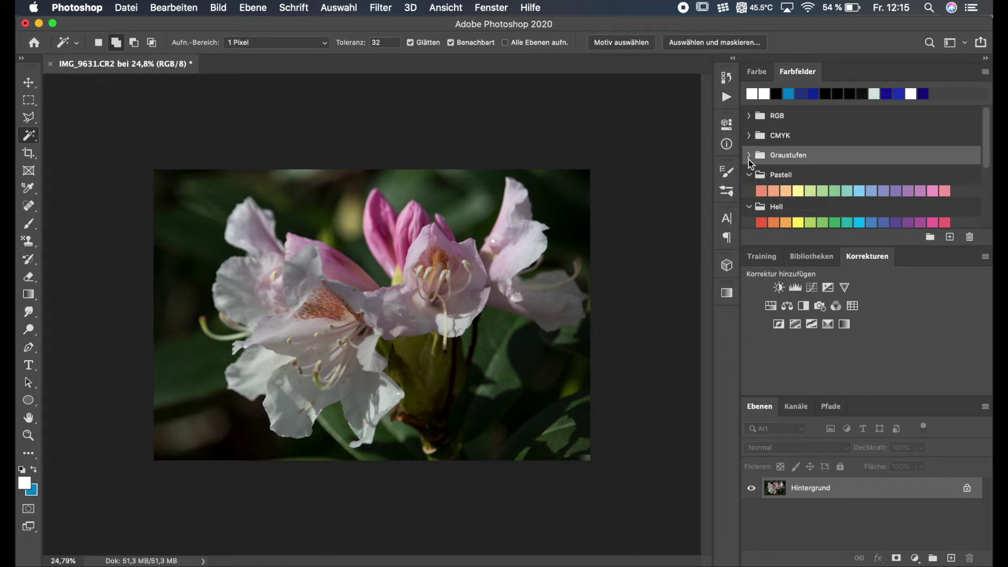
pyautogui.scroll(-1, 844, 175)
pyautogui.scroll(-3, 844, 181)
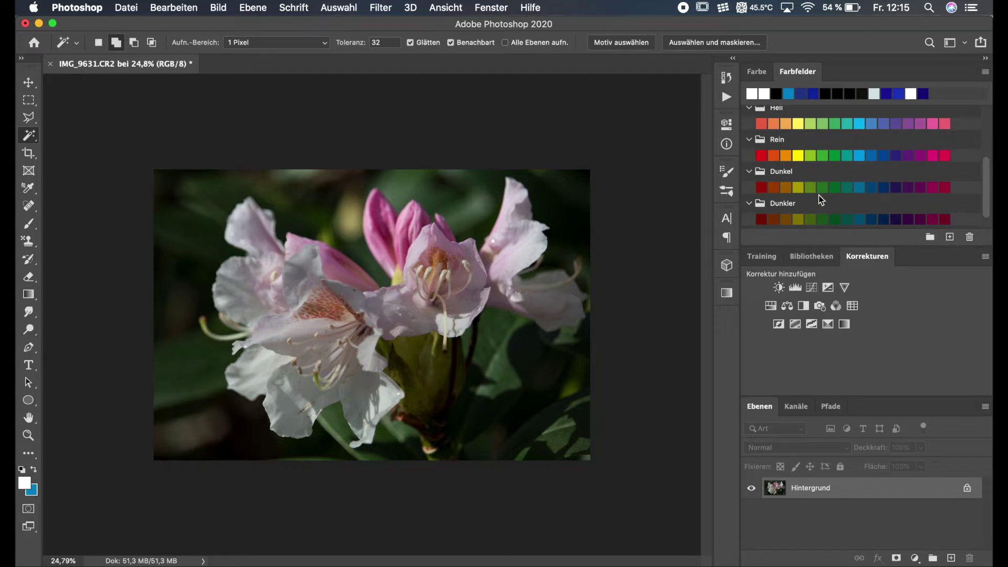
# - Open the Verläufe gradient presets, expand Lilatöne and browse through the folders
pyautogui.click(726, 294)
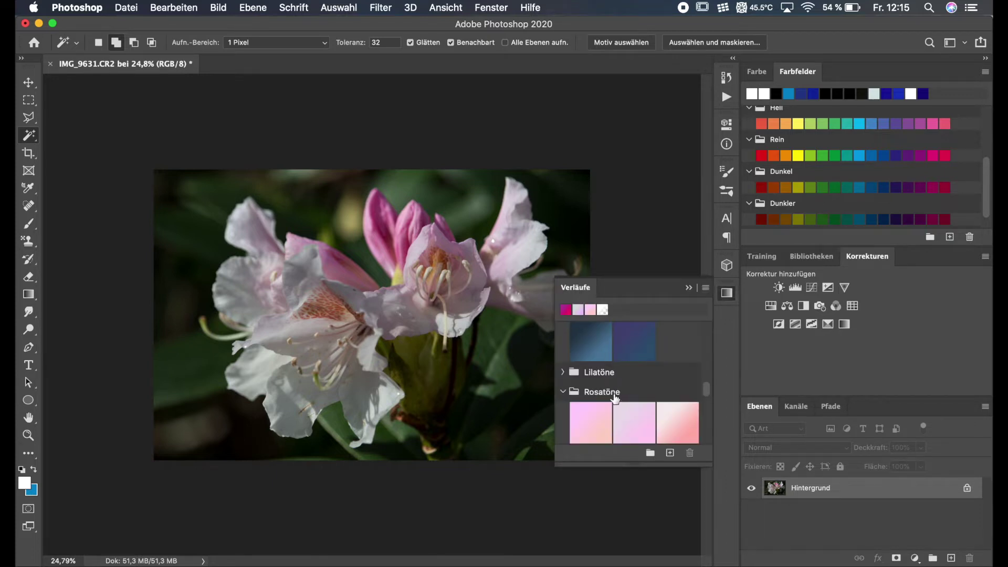
pyautogui.click(563, 372)
pyautogui.scroll(-2, 618, 400)
pyautogui.scroll(-2, 618, 401)
pyautogui.scroll(-2, 618, 400)
pyautogui.scroll(-1, 618, 401)
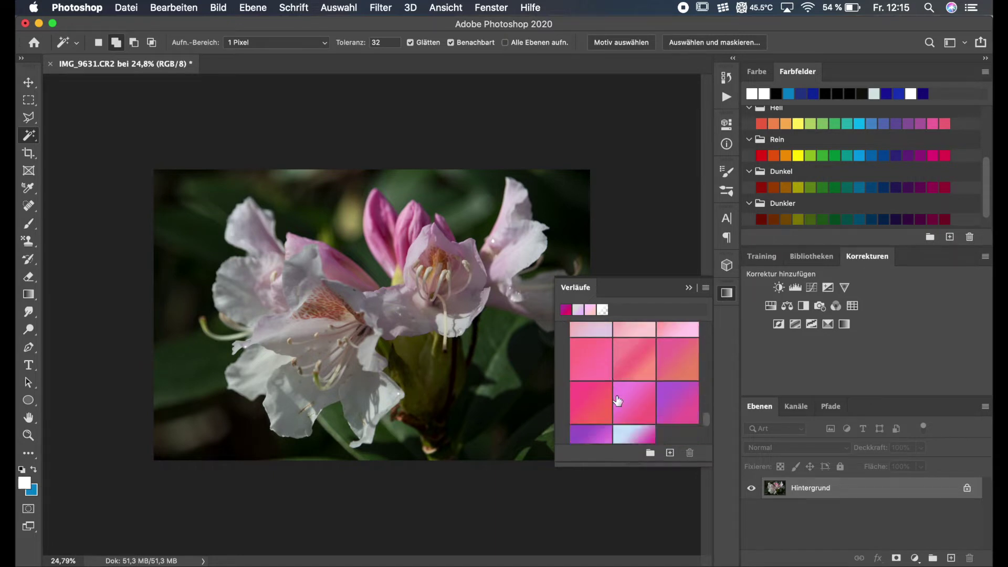
pyautogui.scroll(3, 618, 400)
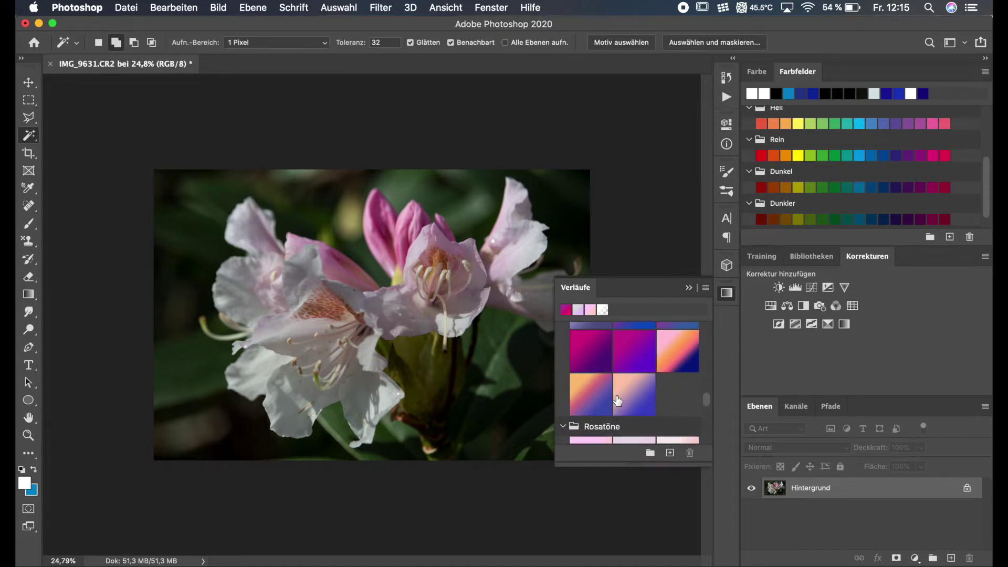
# - Collapse the Rosatöne, Lilatöne and Blautöne folders and show the new fill/adjustment layer choices
pyautogui.click(562, 431)
pyautogui.scroll(2, 607, 398)
pyautogui.scroll(2, 608, 398)
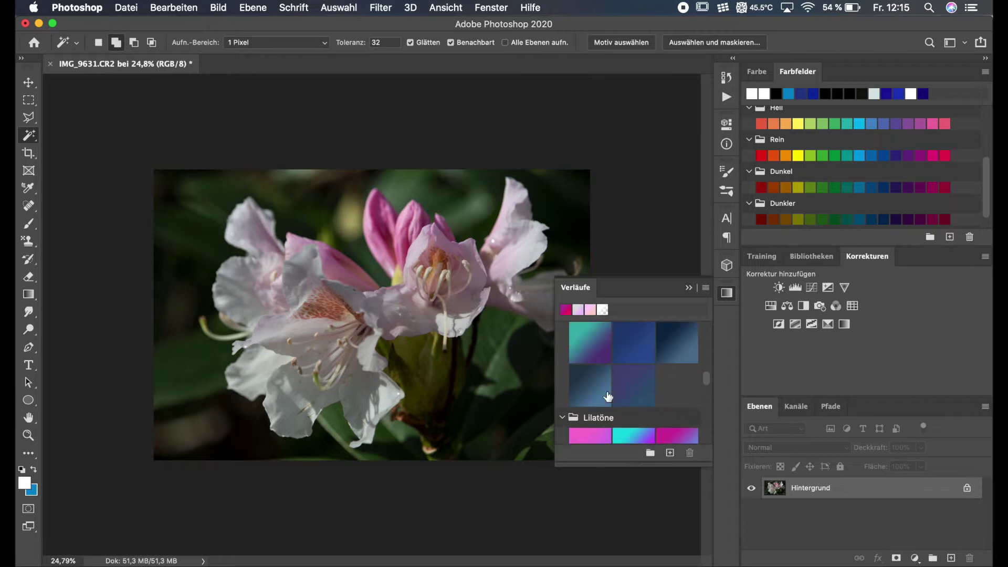
pyautogui.click(562, 418)
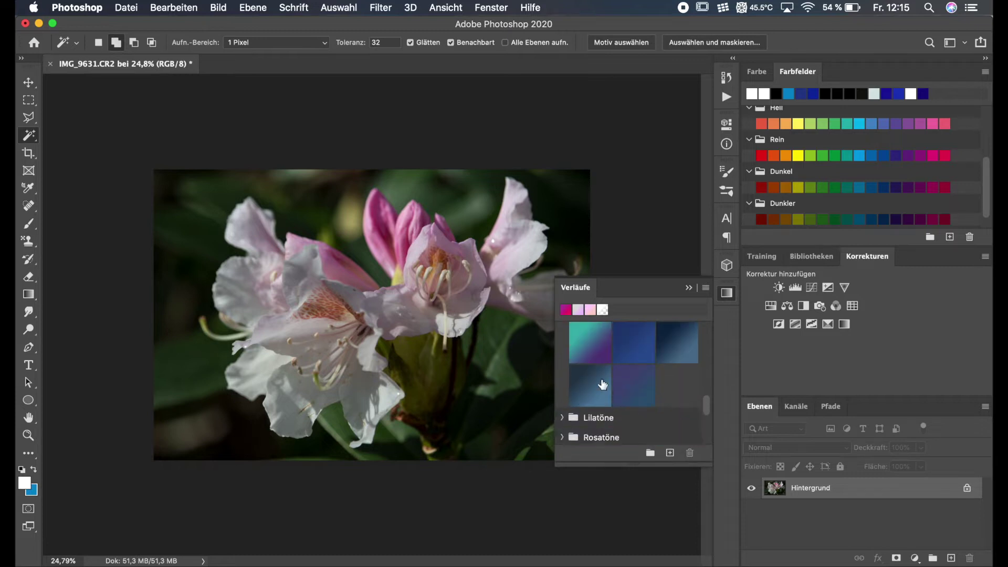
pyautogui.scroll(3, 603, 387)
pyautogui.scroll(2, 603, 386)
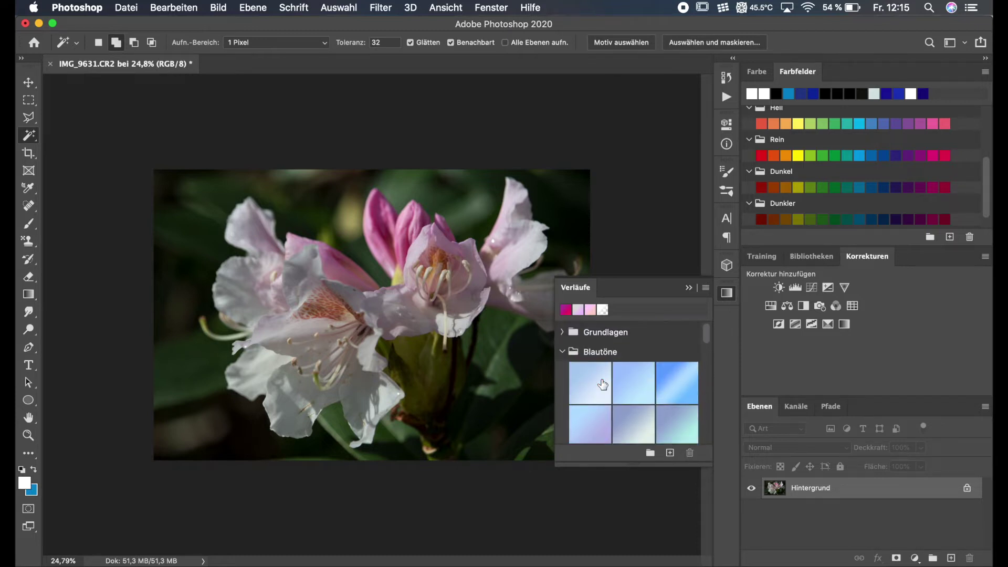
pyautogui.click(563, 353)
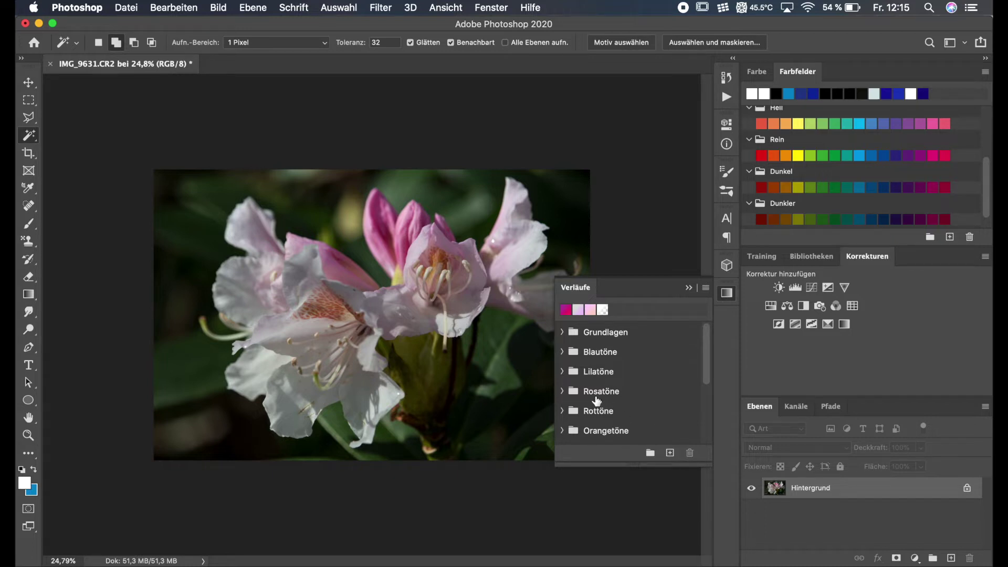
pyautogui.click(915, 558)
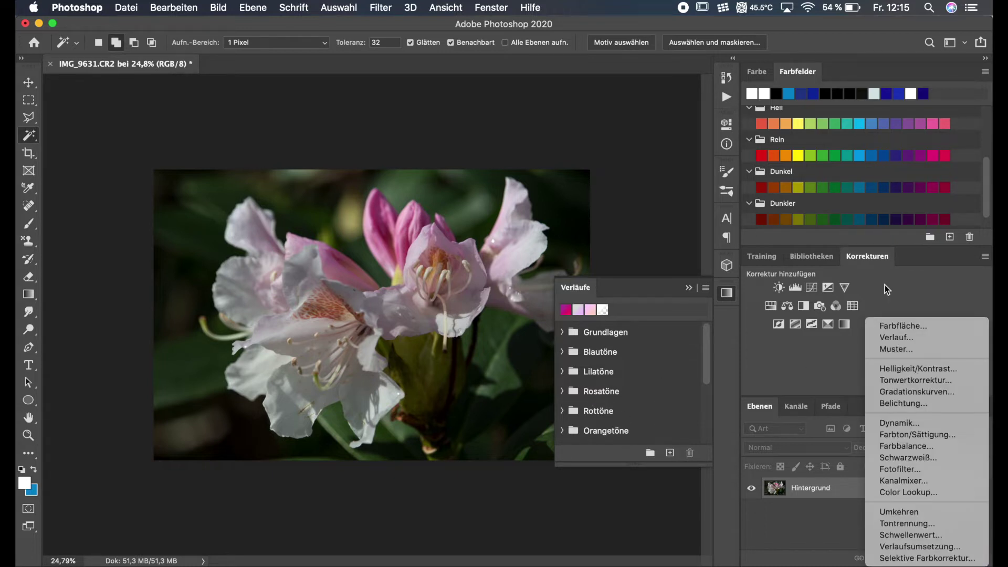
# - Add a Verlaufsfüllung layer using the Rosa_16 gradient from Rosatöne at 90°
pyautogui.click(896, 338)
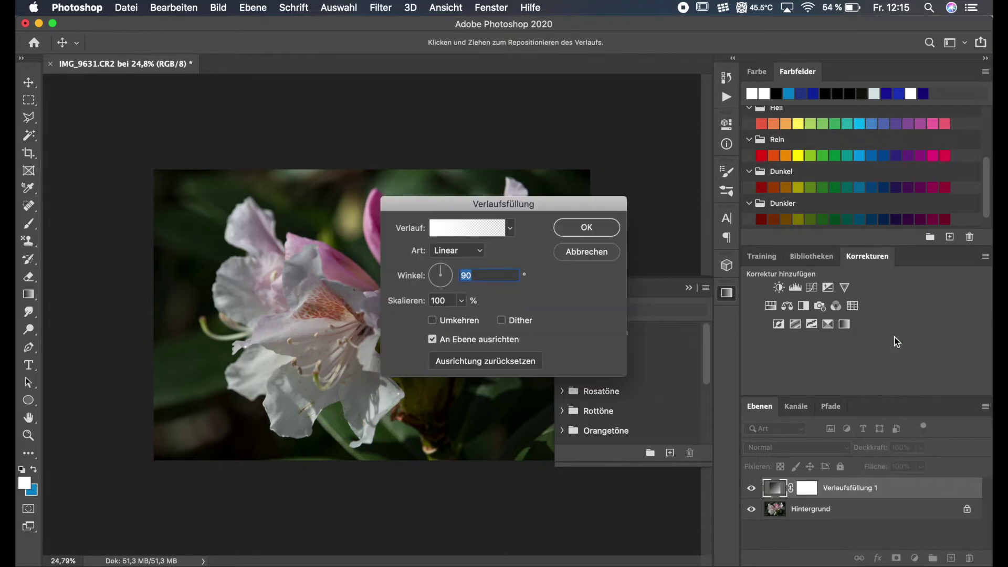
pyautogui.click(489, 228)
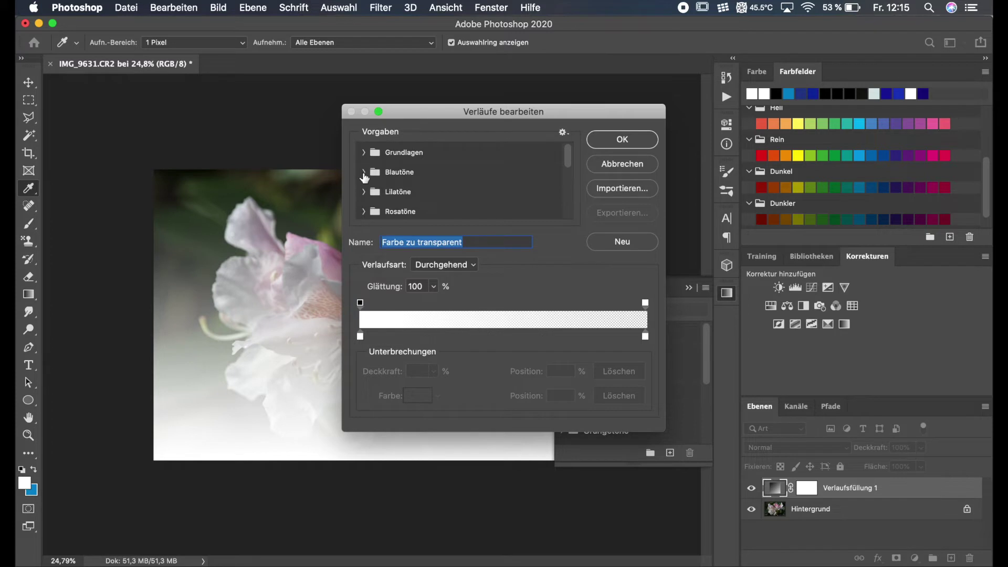
pyautogui.click(364, 211)
pyautogui.scroll(-5, 441, 199)
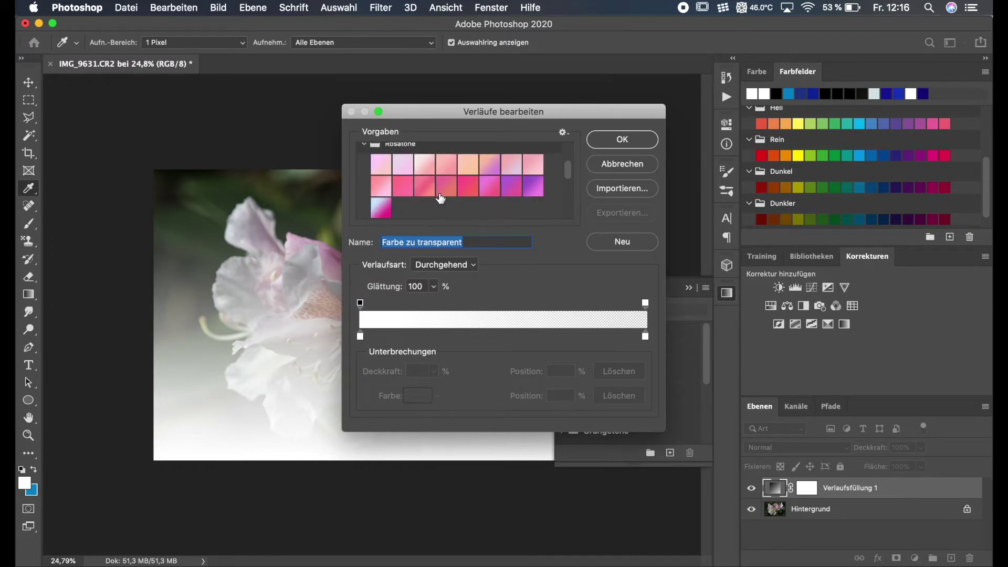
pyautogui.click(529, 174)
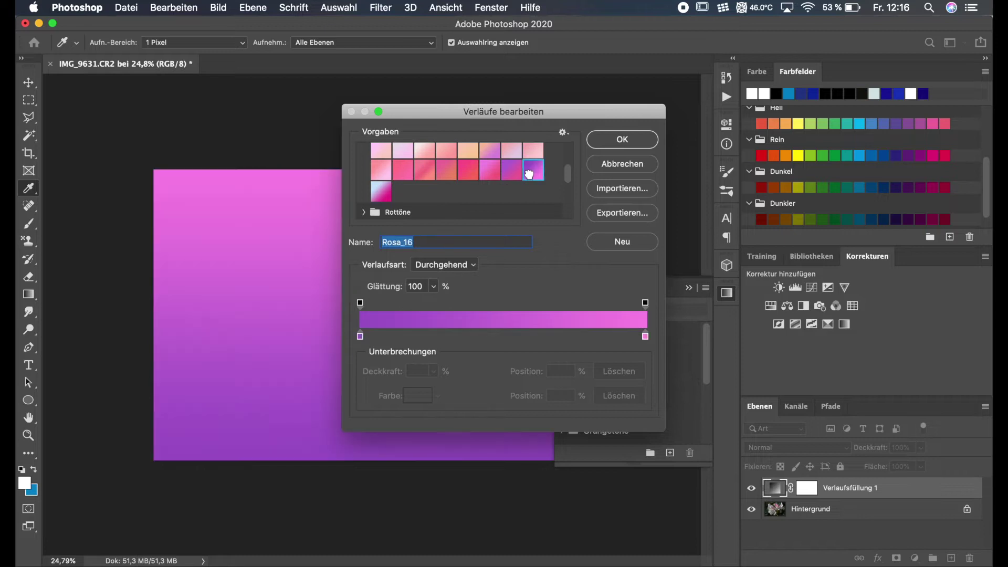
pyautogui.click(621, 139)
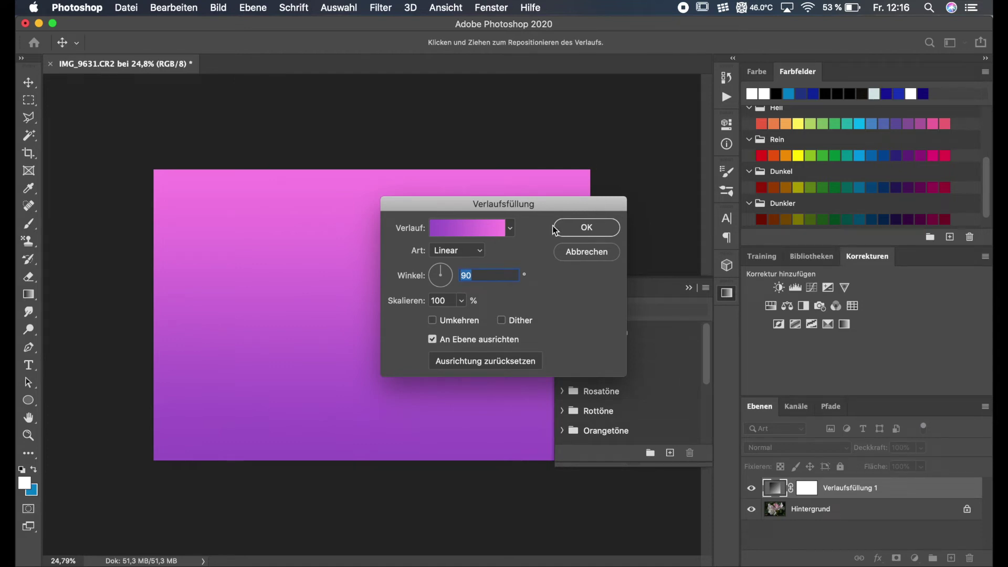
pyautogui.click(600, 233)
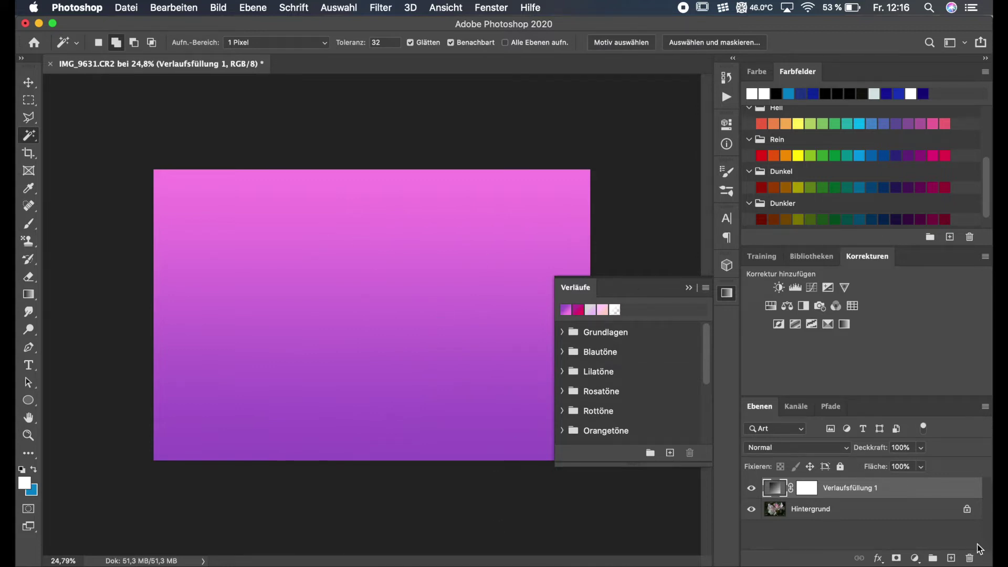
# - Unlock Hintergrund as Ebene 0, move it above Verlaufsfüllung 1 and collapse the Verläufe panel
pyautogui.click(968, 510)
pyautogui.moveTo(846, 513); pyautogui.dragTo(846, 488)
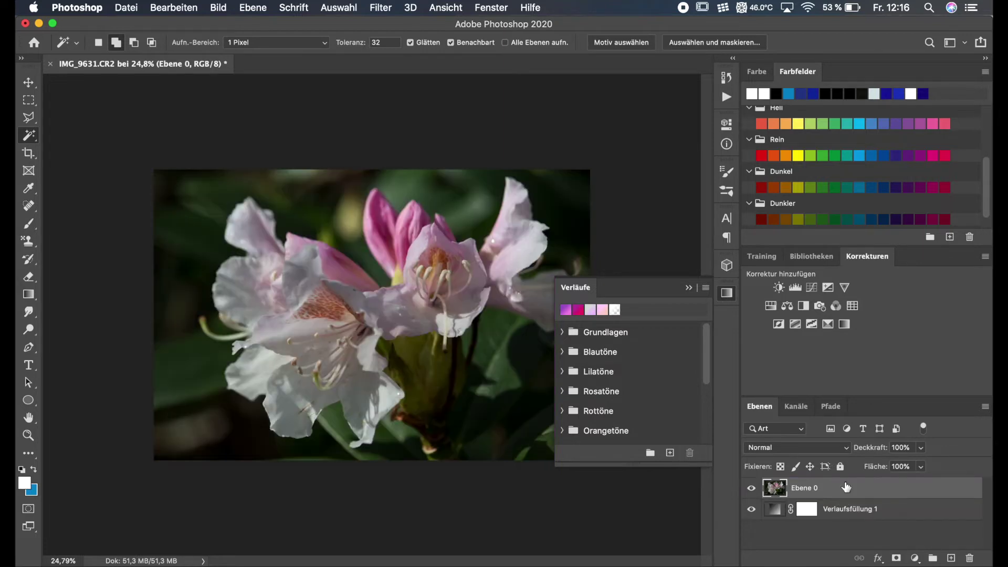
pyautogui.click(689, 289)
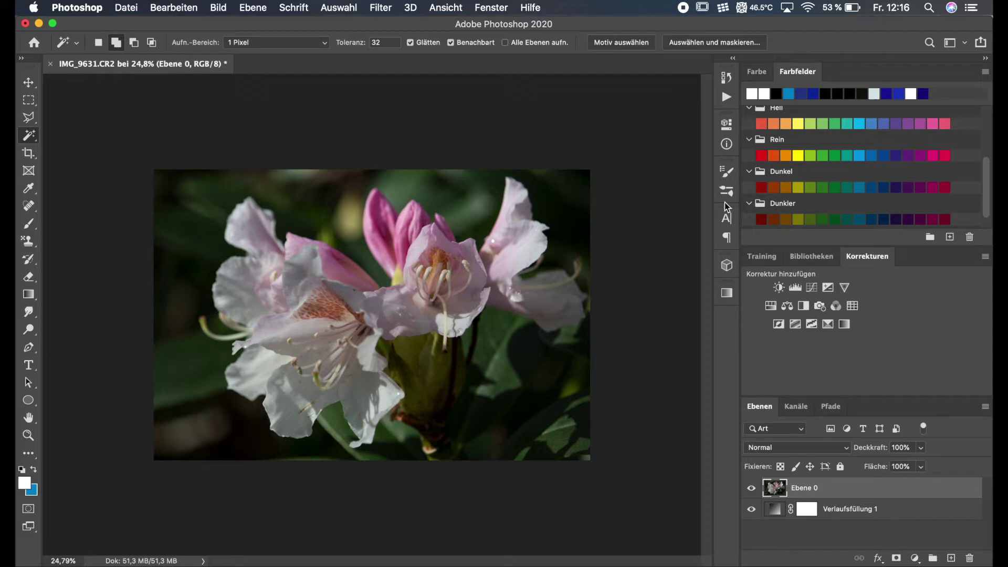
# - Apply the Hintergrund entfernen quick action in Eigenschaften to mask out Ebene 0's dark background
pyautogui.click(728, 124)
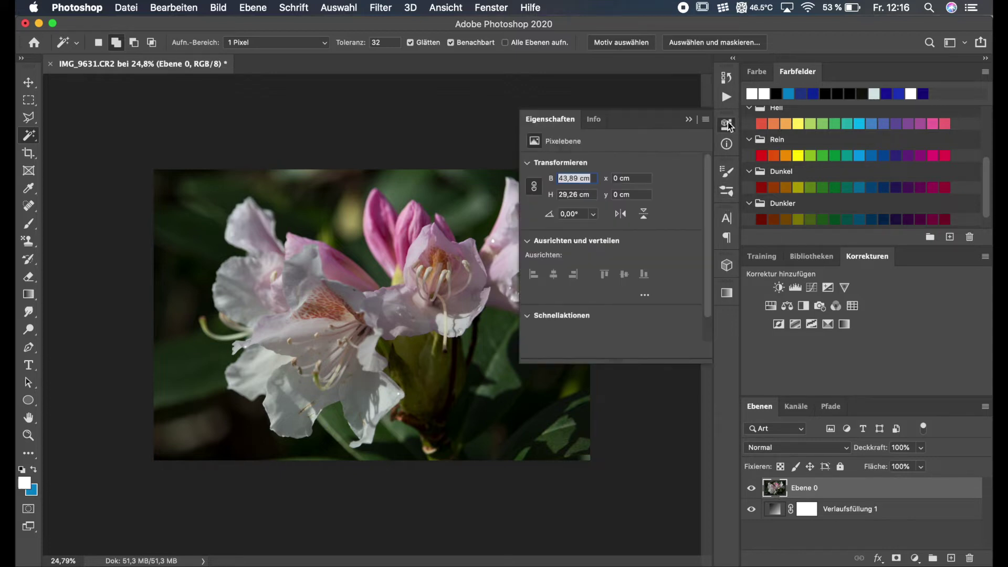
pyautogui.scroll(-2, 590, 278)
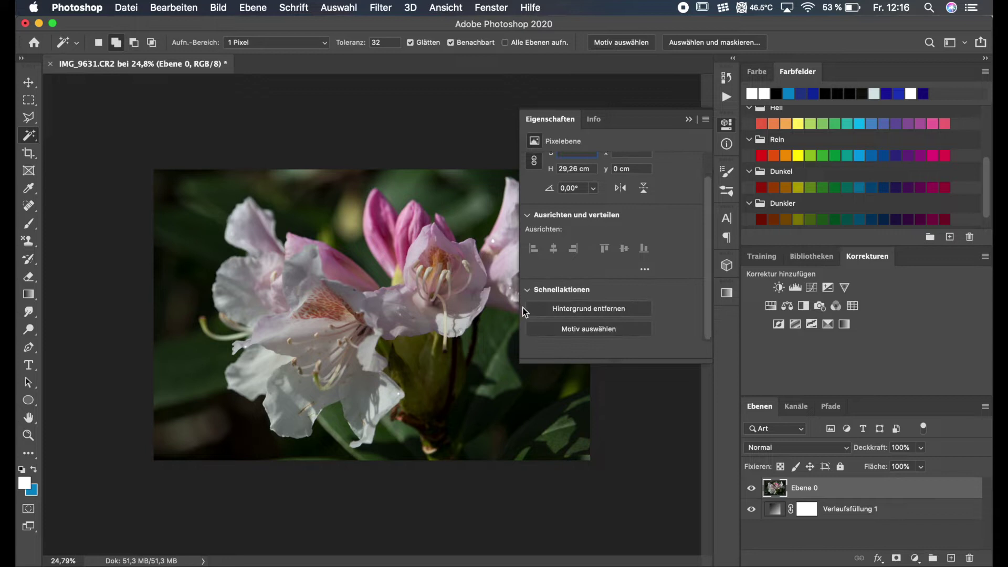
pyautogui.click(592, 311)
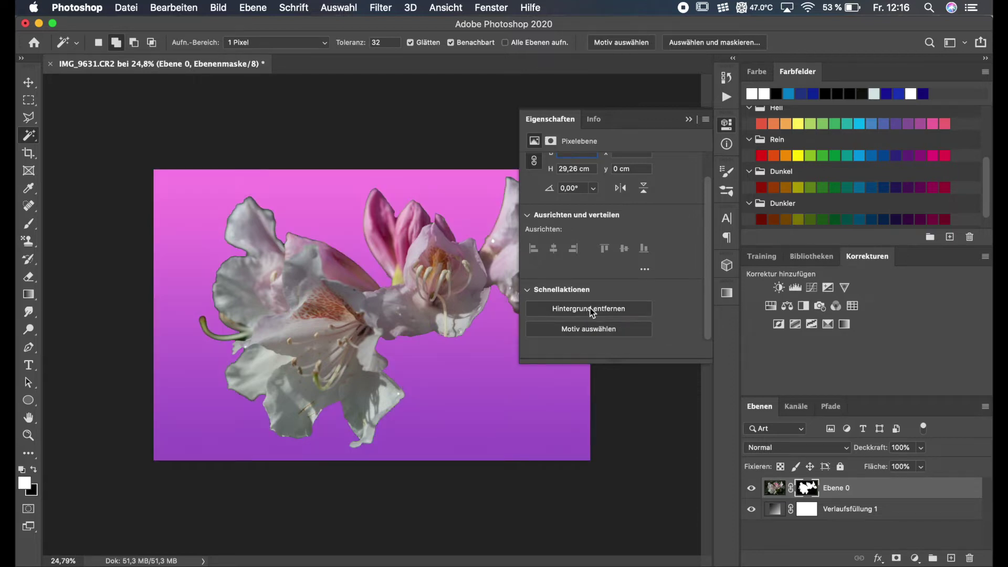
pyautogui.click(688, 124)
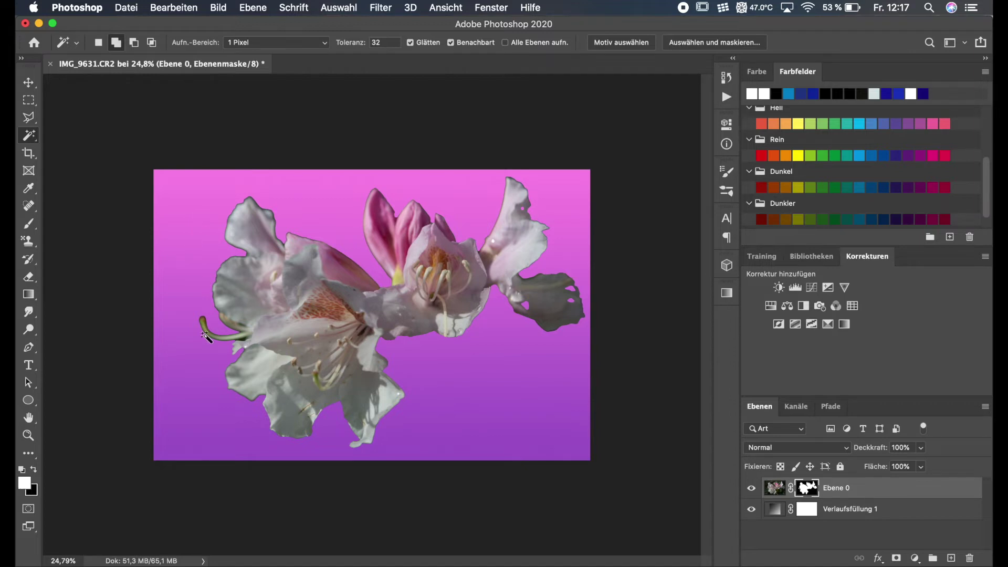
# - Switch to the Object Selection tool and undo the Ebene 0 layer mask
pyautogui.hotkey('shift', 'w')
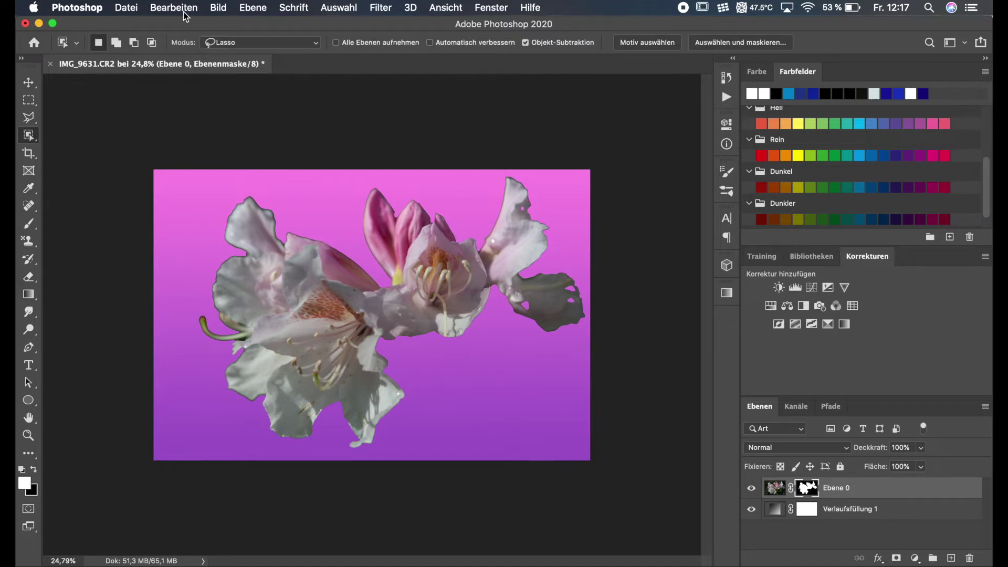
pyautogui.press('super+z')
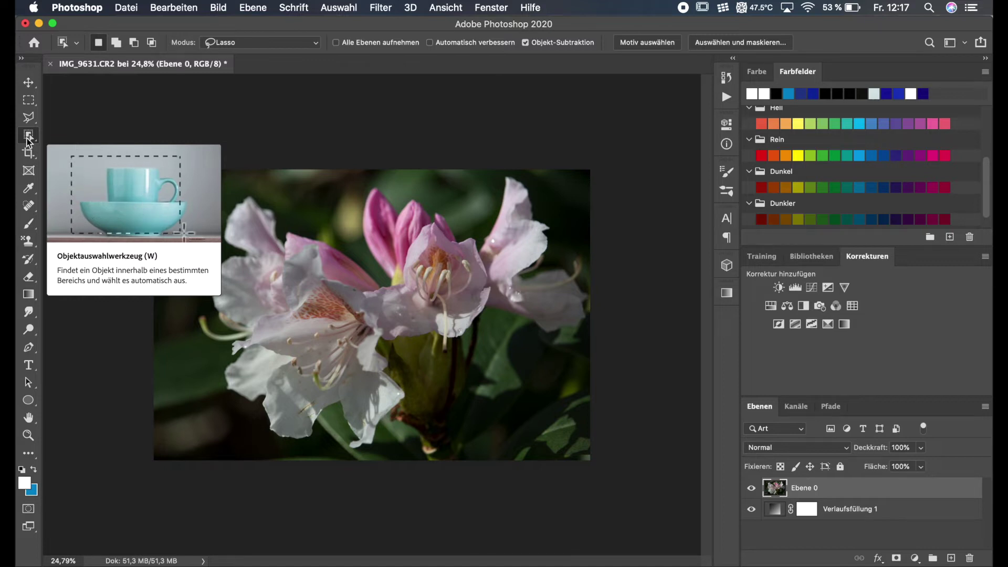
# - Set Object Selection to Lasso mode and lasso around the rhododendron blossoms
pyautogui.click(221, 44)
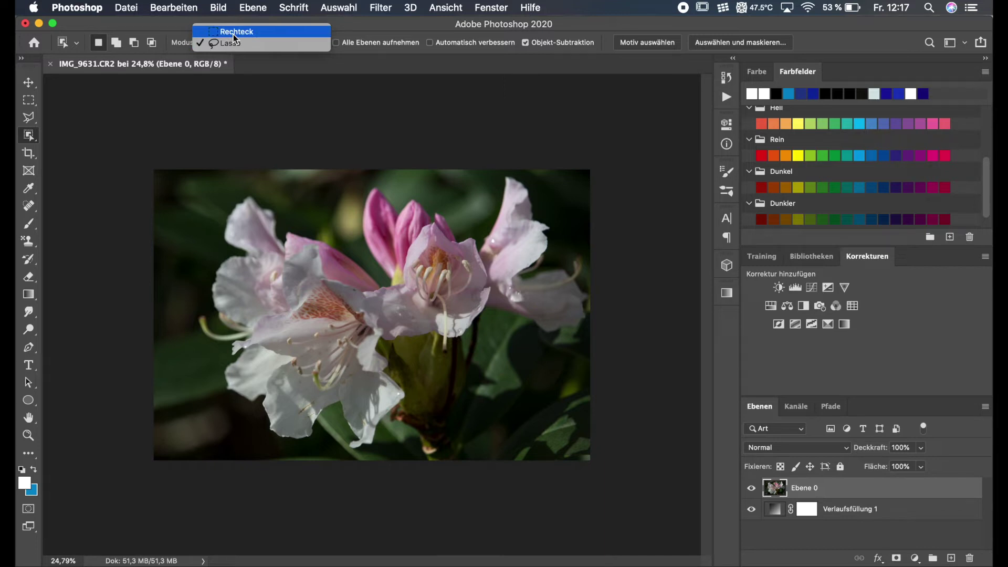
pyautogui.click(231, 44)
pyautogui.click(210, 218)
pyautogui.moveTo(218, 218)
pyautogui.mouseDown()
pyautogui.moveTo(306, 452)
pyautogui.moveTo(427, 428)
pyautogui.moveTo(395, 367)
pyautogui.moveTo(417, 351)
pyautogui.moveTo(499, 333)
pyautogui.moveTo(576, 346)
pyautogui.moveTo(598, 314)
pyautogui.moveTo(586, 262)
pyautogui.moveTo(551, 256)
pyautogui.moveTo(543, 198)
pyautogui.moveTo(495, 168)
pyautogui.moveTo(476, 235)
pyautogui.moveTo(436, 190)
pyautogui.moveTo(382, 174)
pyautogui.moveTo(352, 221)
pyautogui.moveTo(364, 257)
pyautogui.moveTo(255, 183)
pyautogui.moveTo(233, 187)
pyautogui.moveTo(221, 218)
pyautogui.mouseUp()
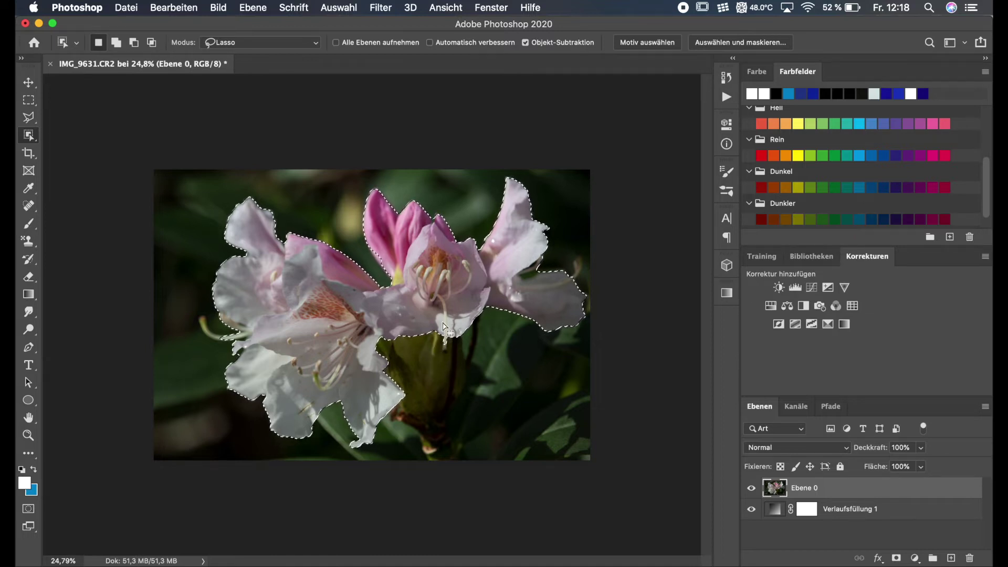
# - Shift-lasso the stem patch below the central flower into the selection, then Alt-trim its loop
pyautogui.press('shift')
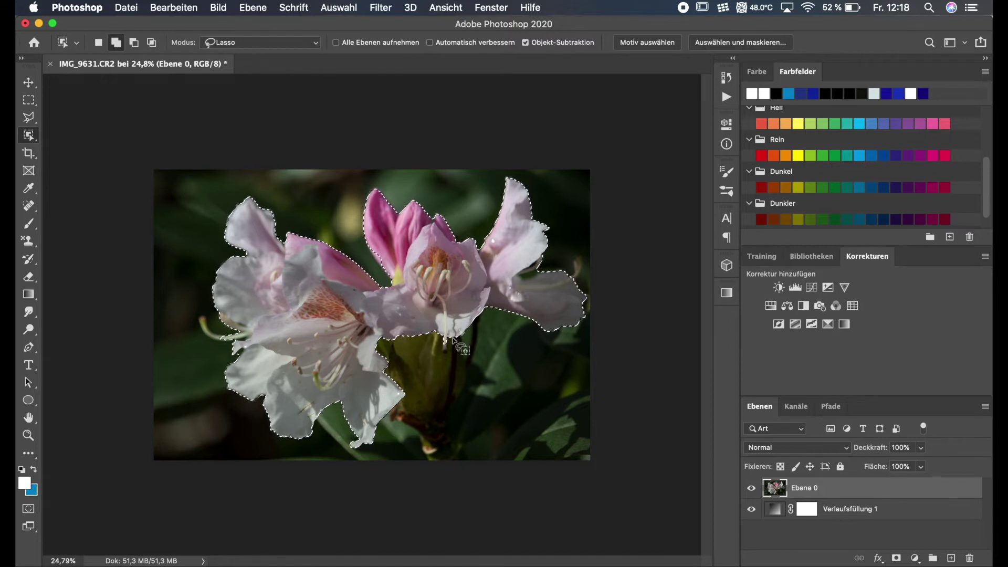
pyautogui.click(446, 340)
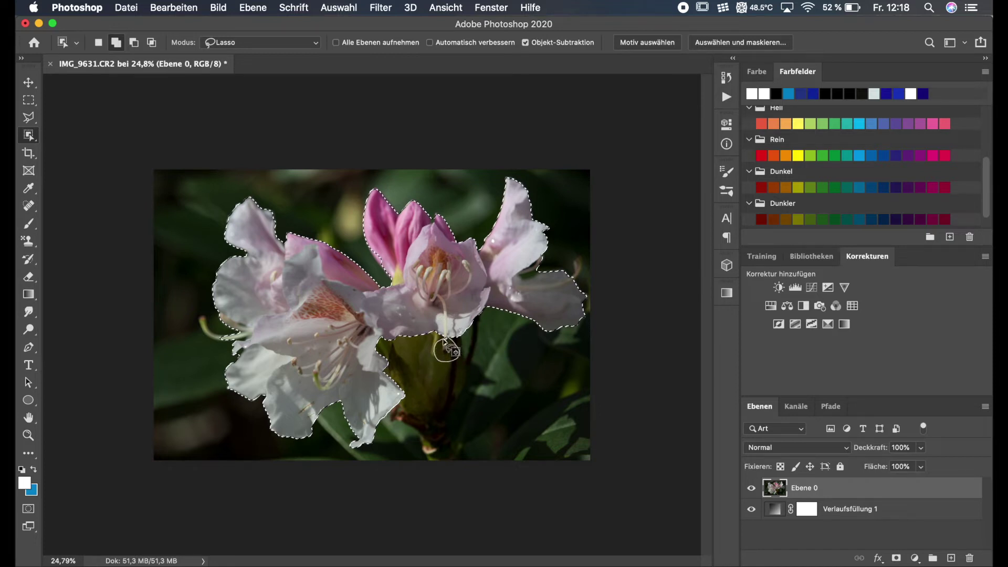
pyautogui.moveTo(454, 361); pyautogui.dragTo(459, 366)
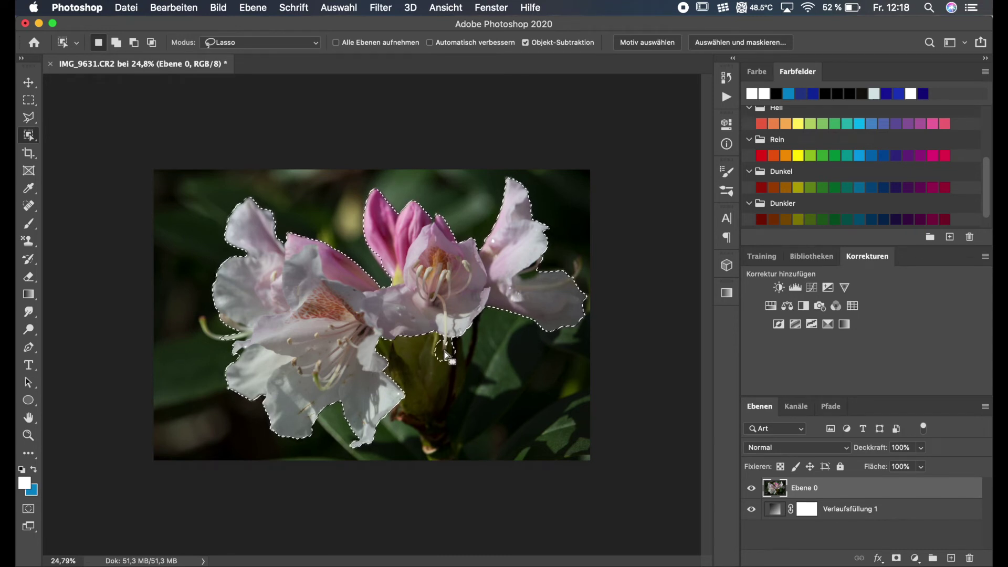
pyautogui.press('alt')
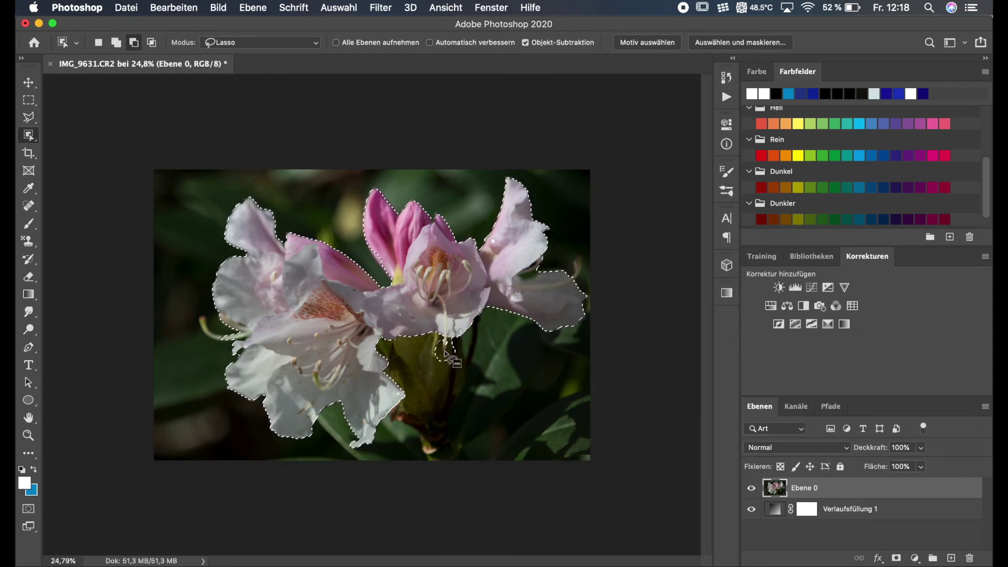
pyautogui.moveTo(450, 342); pyautogui.dragTo(439, 343)
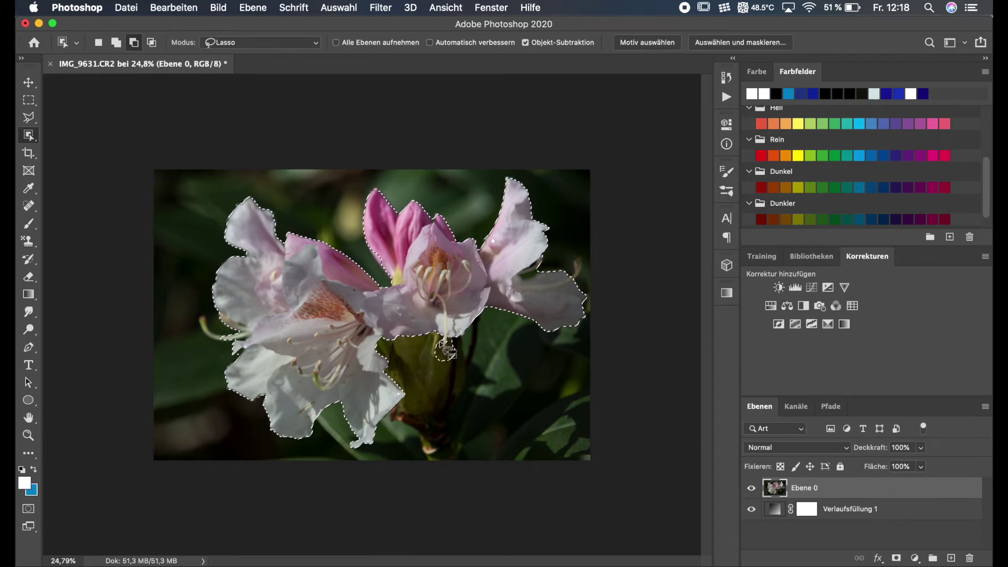
pyautogui.moveTo(435, 340); pyautogui.dragTo(438, 351)
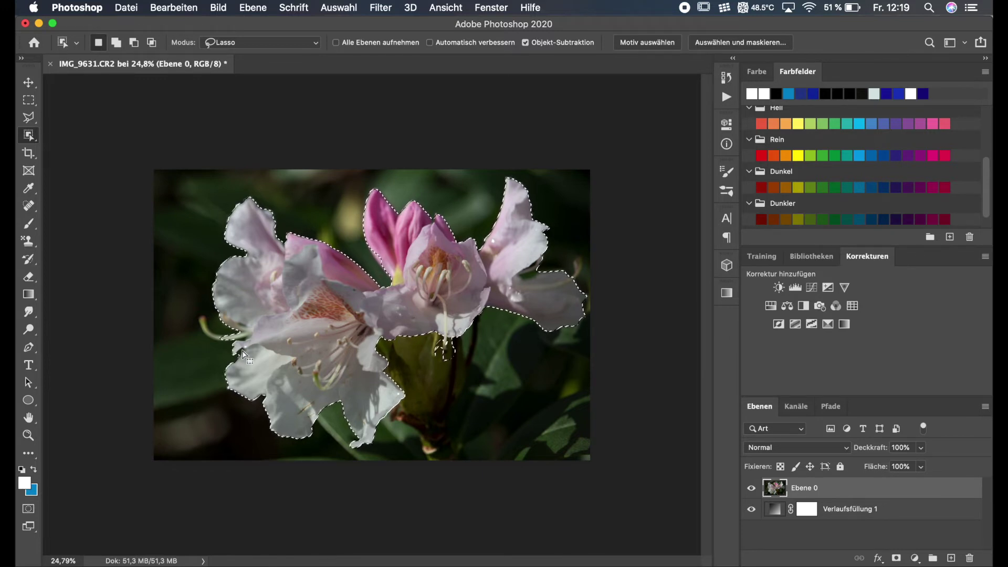
# - Zoom in and Alt-lasso the background away along the lower-left petal edge
pyautogui.scroll(5, 243, 353)
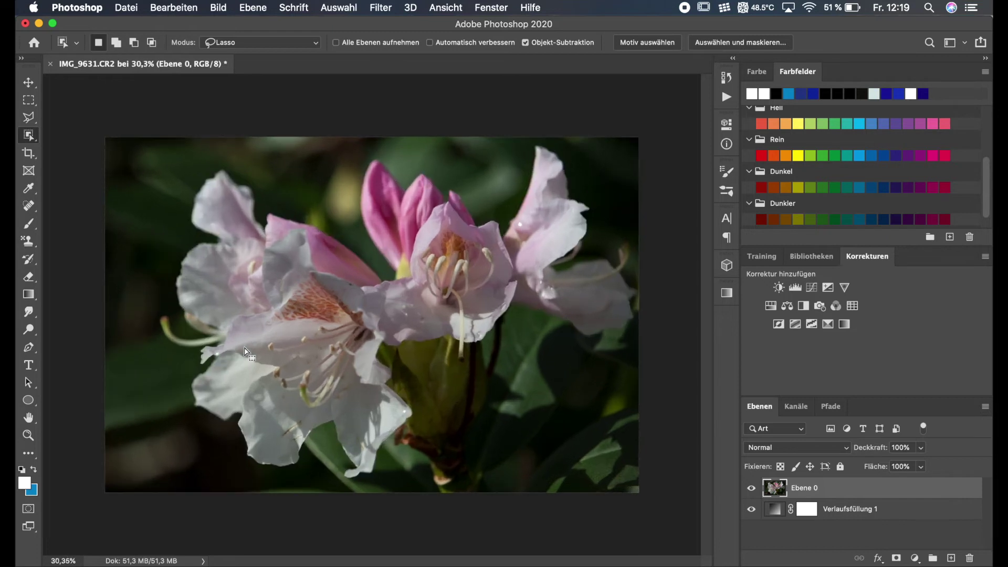
pyautogui.scroll(3, 245, 353)
pyautogui.scroll(2, 157, 378)
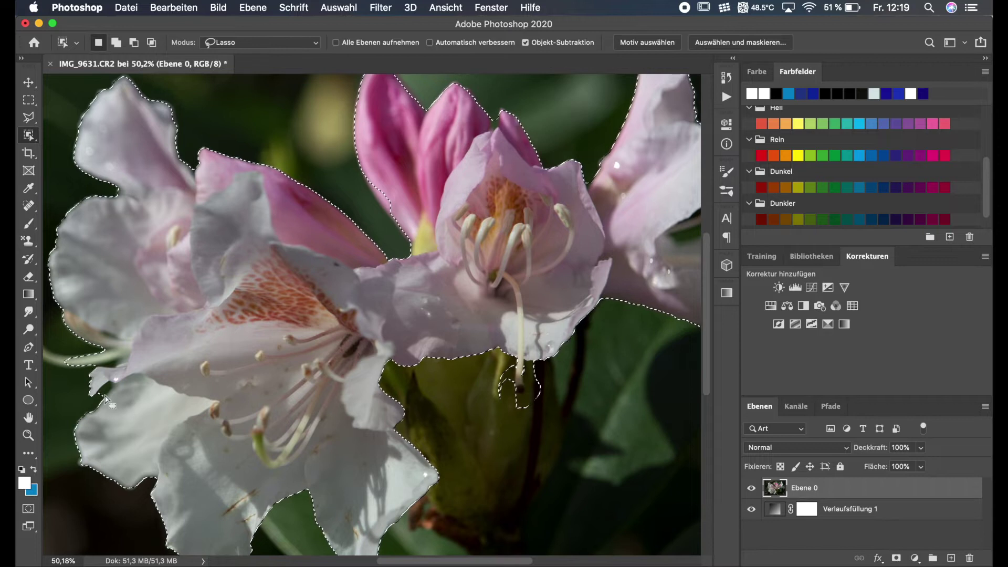
pyautogui.press('alt')
pyautogui.moveTo(104, 379); pyautogui.dragTo(108, 382)
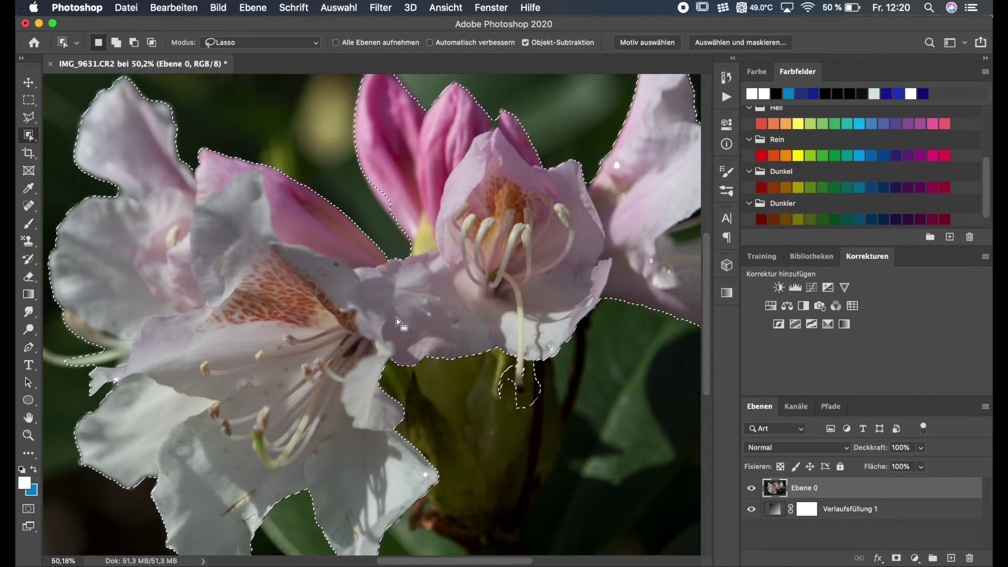
pyautogui.scroll(3, 397, 322)
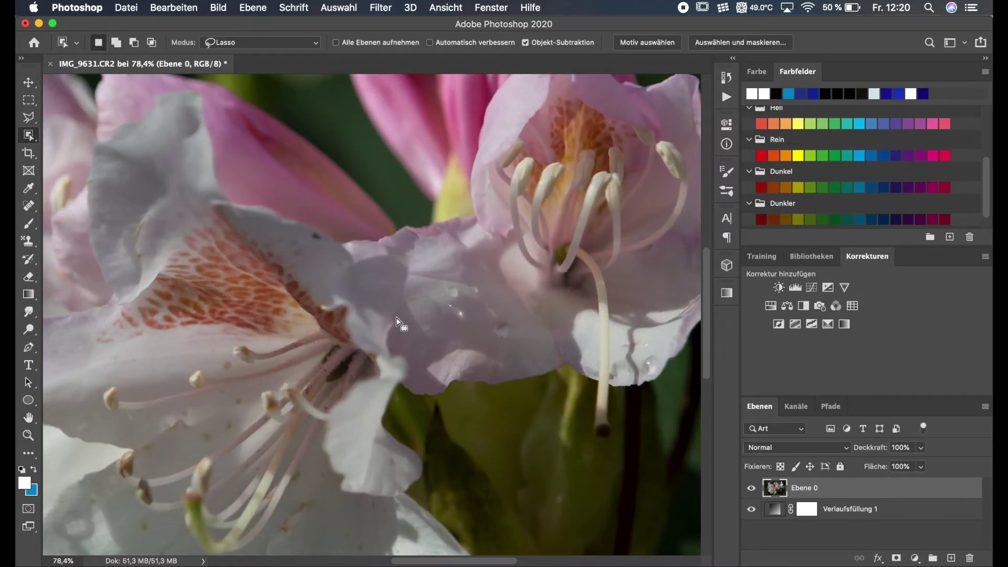
pyautogui.scroll(-5, 398, 322)
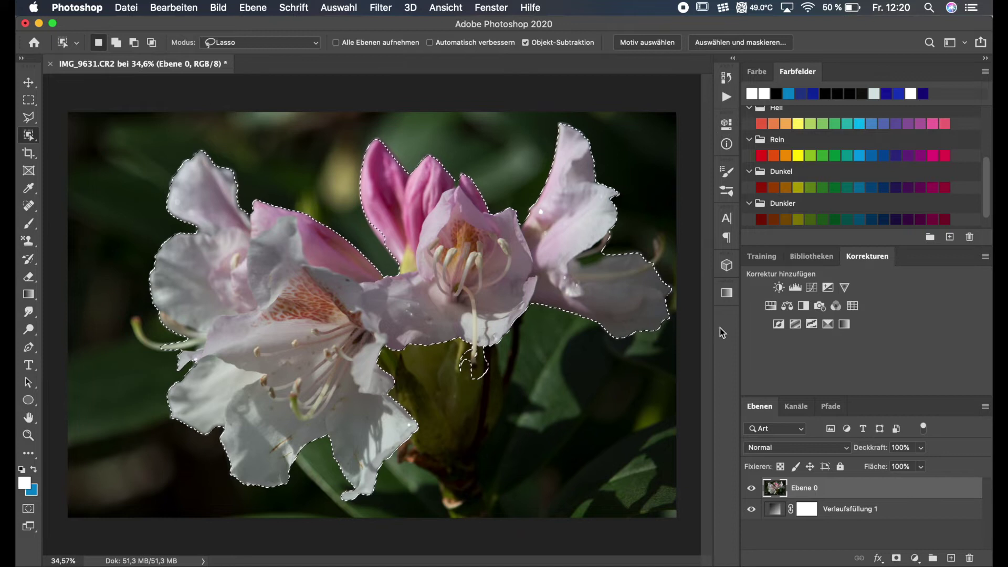
# - Briefly review the Properties panel, close it, and pick the Horizontal Type tool
pyautogui.click(725, 131)
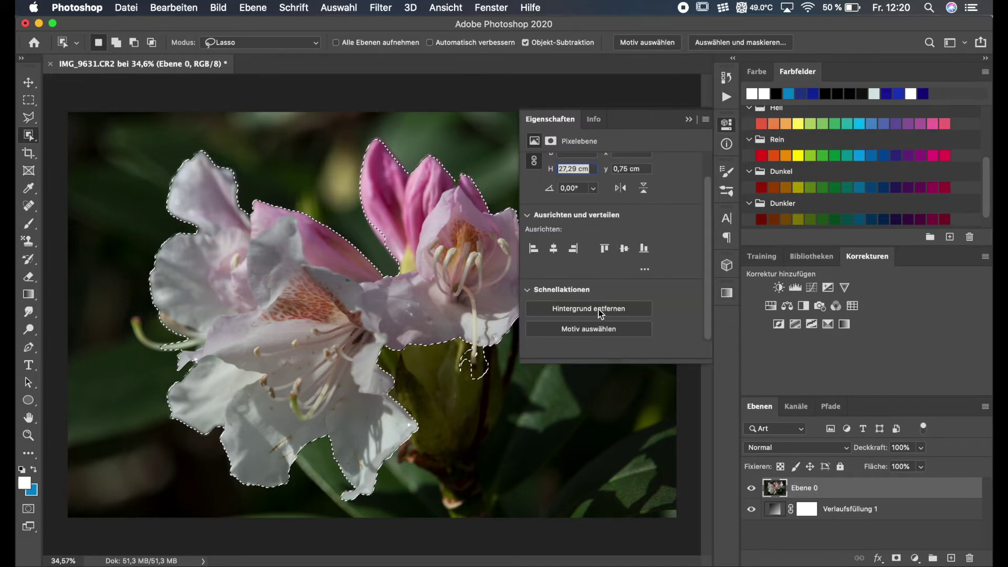
pyautogui.scroll(2, 623, 218)
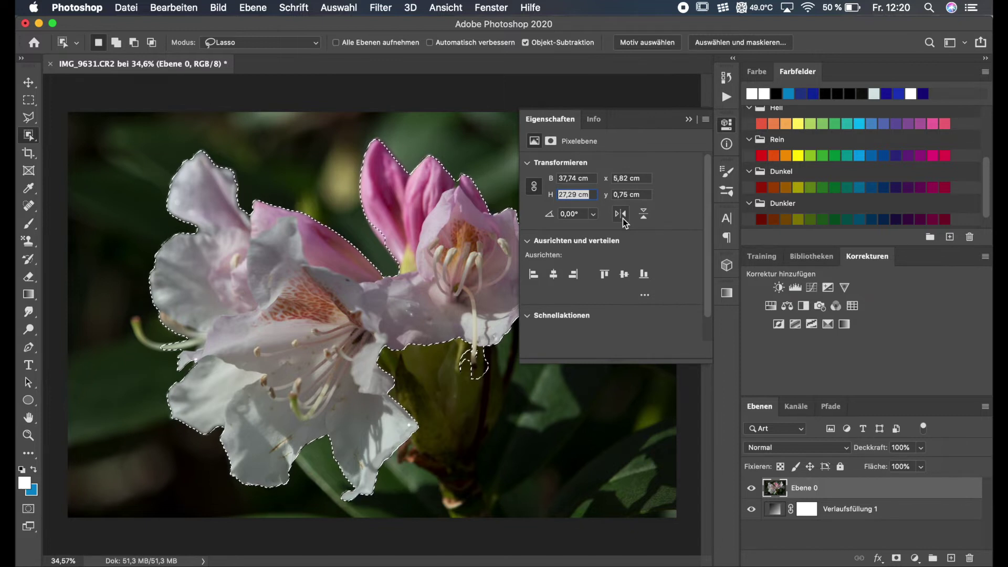
pyautogui.scroll(-2, 623, 218)
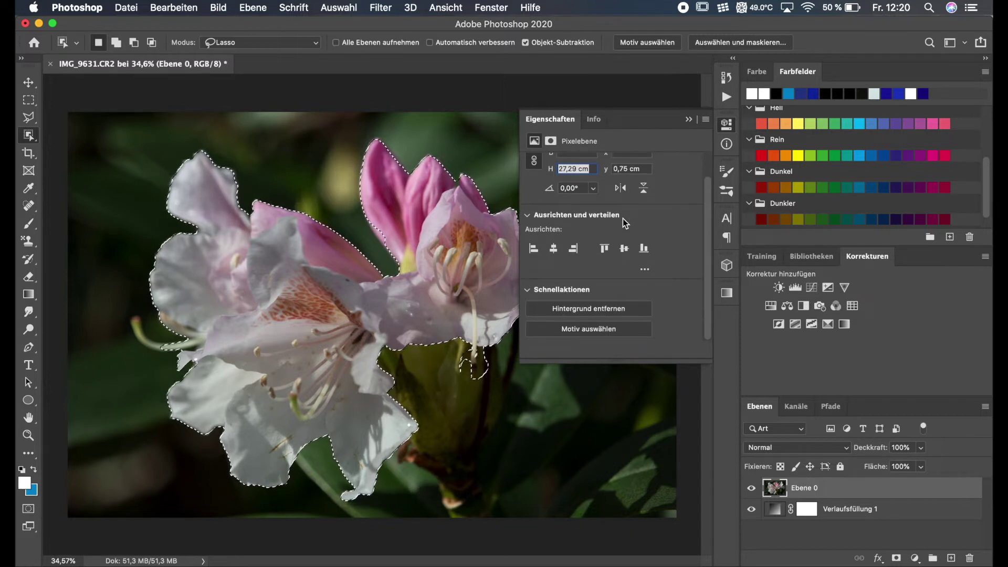
pyautogui.click(690, 121)
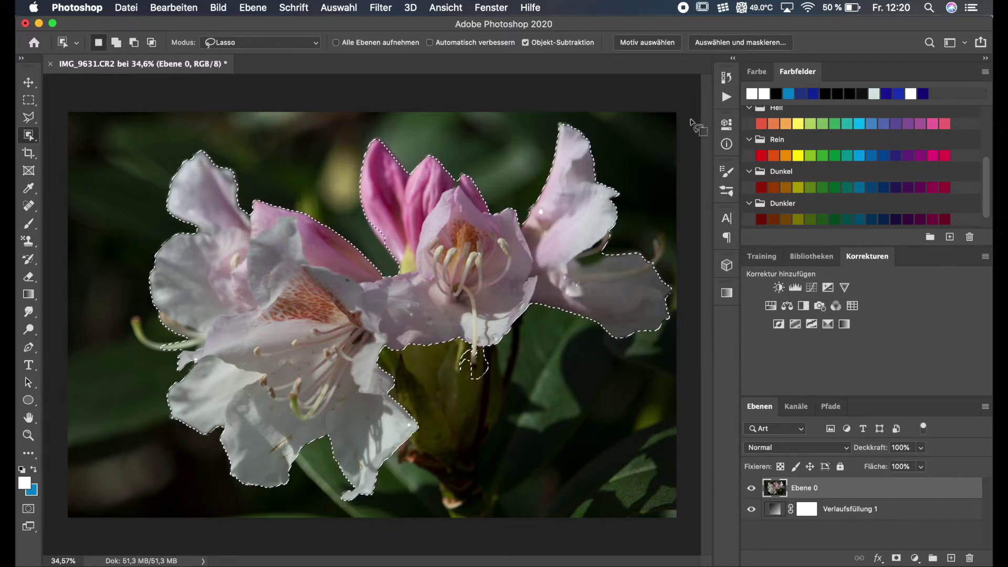
pyautogui.click(33, 369)
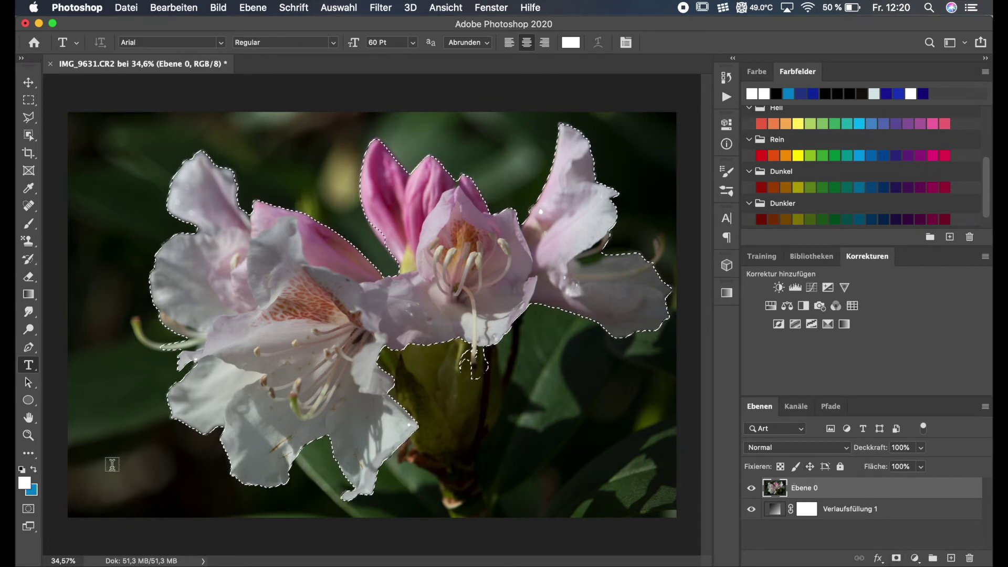
# - Place a text layer at the photo's lower left, replace the placeholder with 'Test' and commit
pyautogui.click(134, 452)
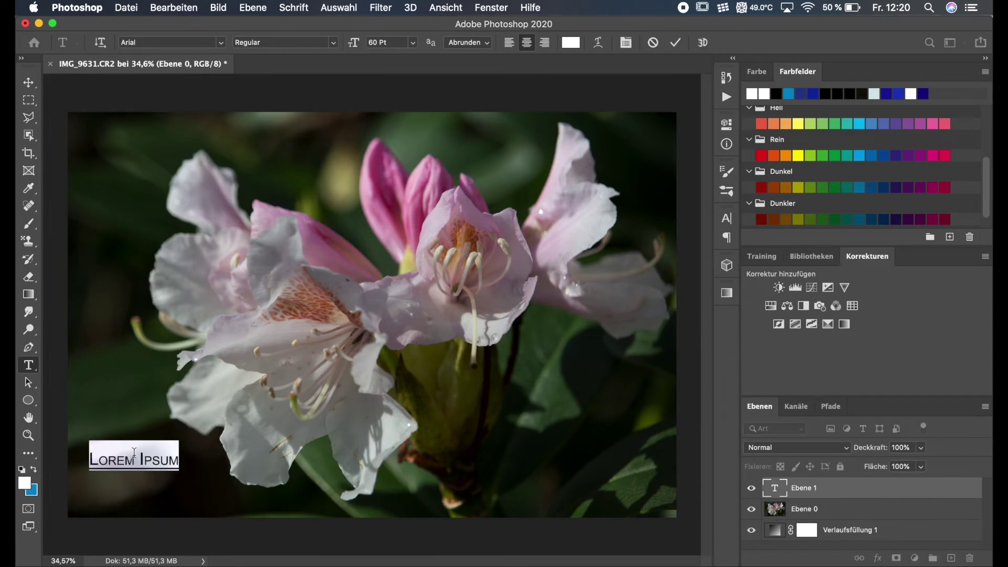
pyautogui.click(134, 453)
pyautogui.press('Right')
pyautogui.press('Right')
pyautogui.write('Test')
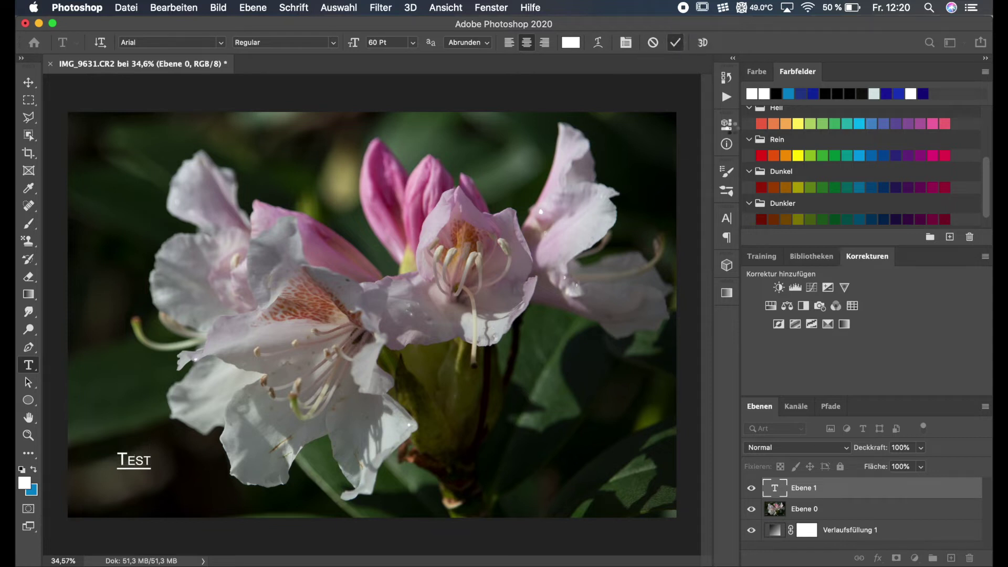
pyautogui.press('super+Return')
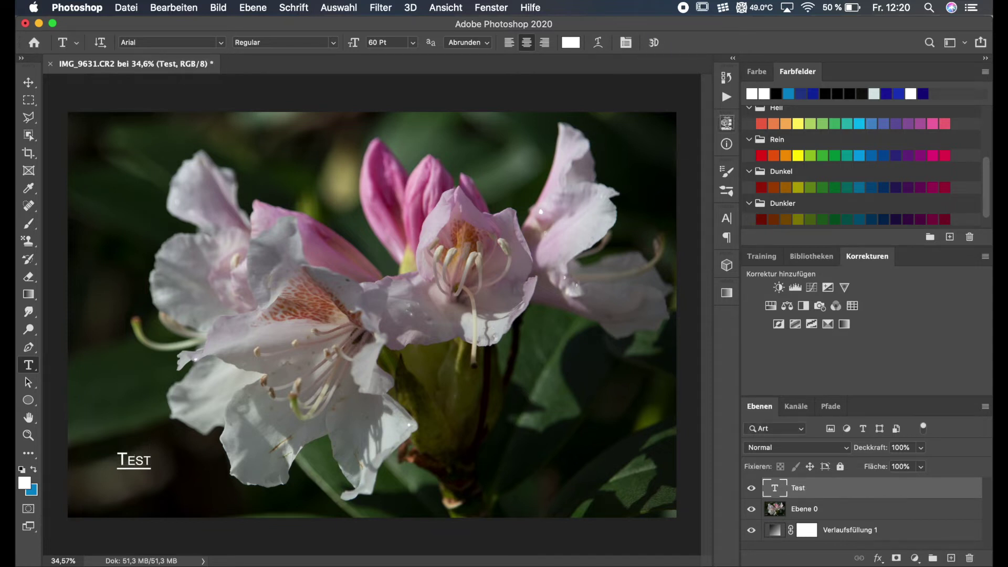
# - In the text layer's Properties, enable All Caps so the caption reads TEST
pyautogui.click(728, 124)
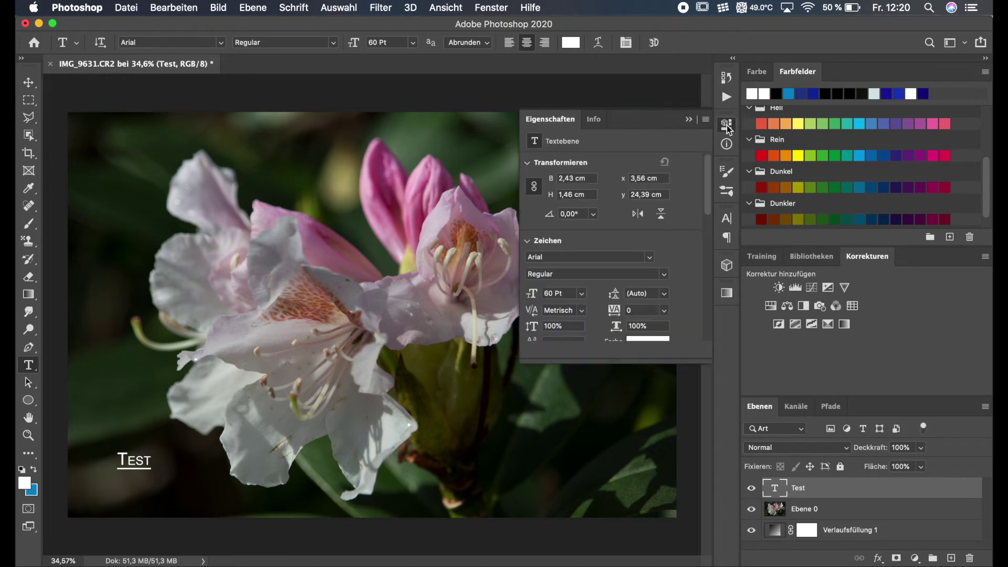
pyautogui.scroll(-5, 590, 185)
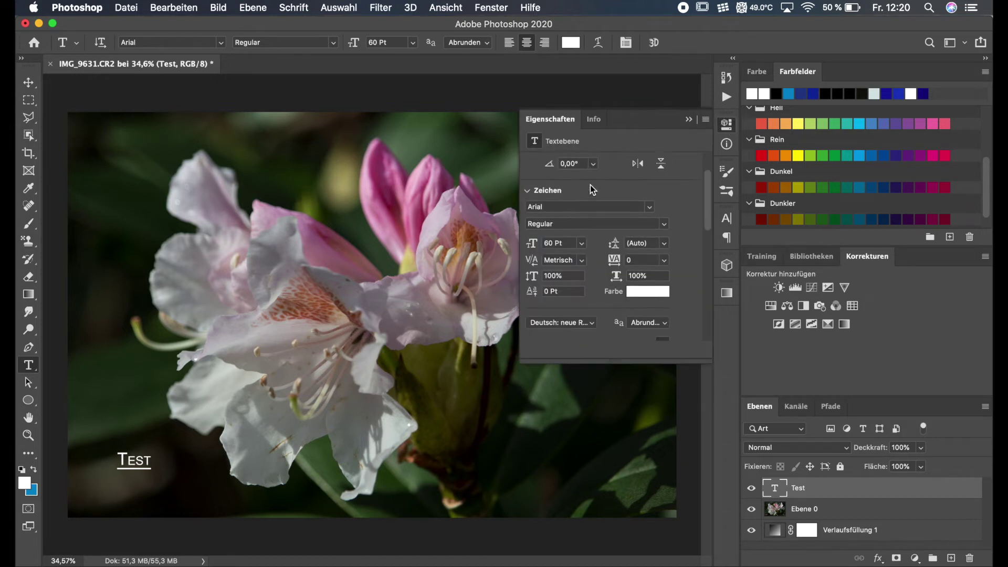
pyautogui.scroll(-2, 590, 184)
pyautogui.scroll(-2, 590, 185)
pyautogui.scroll(-1, 590, 185)
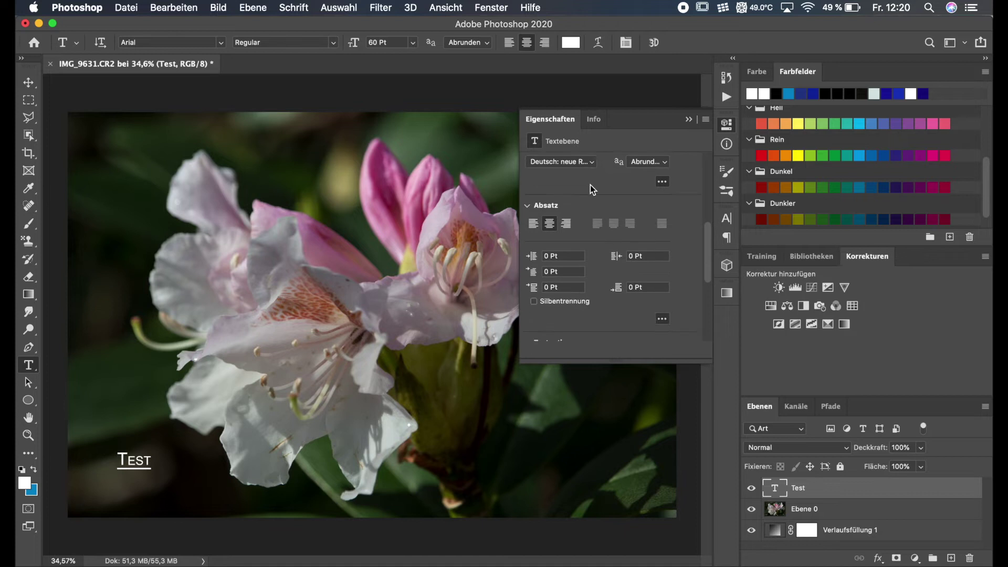
pyautogui.scroll(-1, 590, 185)
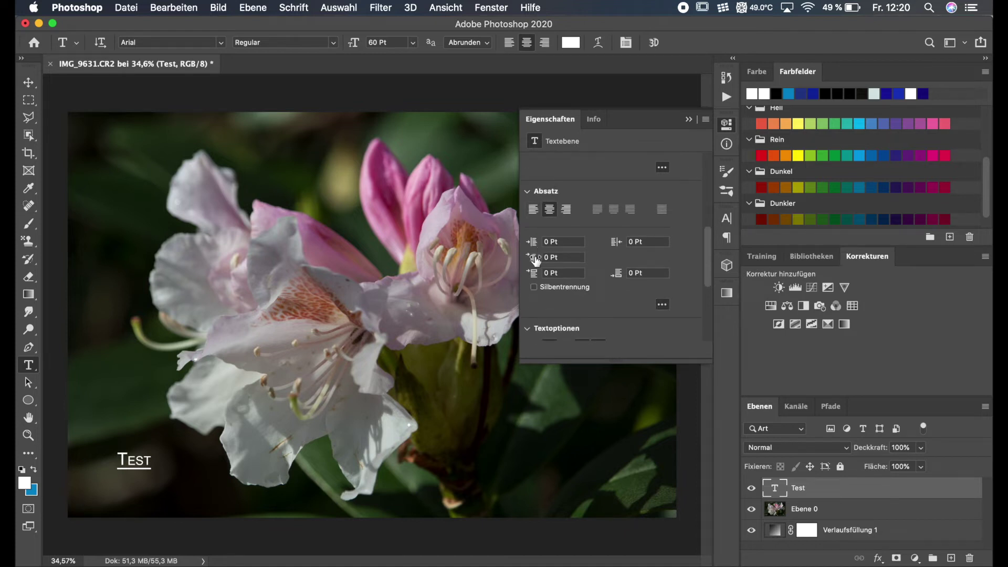
pyautogui.scroll(-1, 591, 293)
pyautogui.scroll(-3, 591, 293)
pyautogui.scroll(-2, 591, 293)
pyautogui.scroll(-1, 592, 293)
pyautogui.press('super+shift+k')
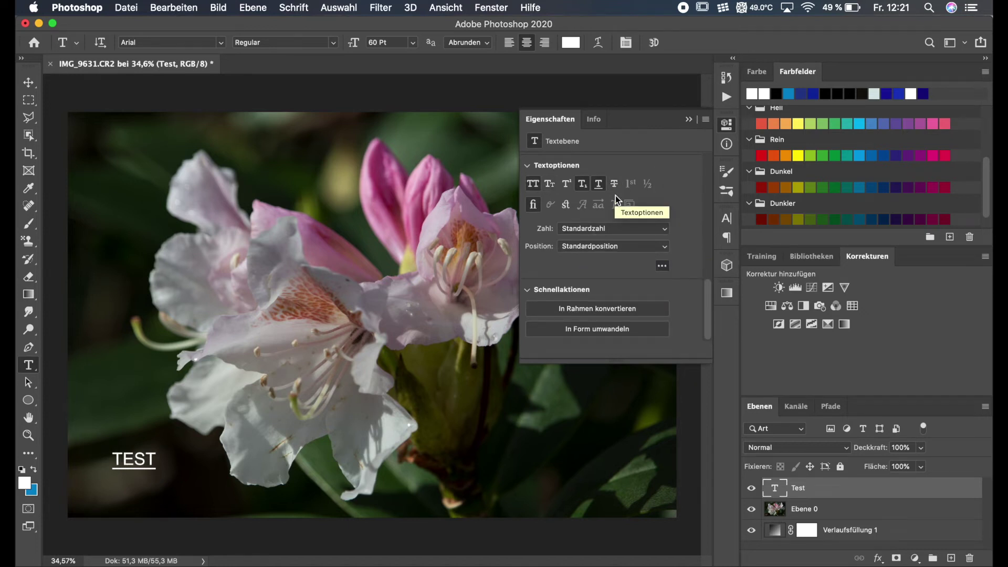
# - Scroll back up and collapse the text layer's Properties panel
pyautogui.scroll(2, 617, 200)
pyautogui.scroll(2, 618, 200)
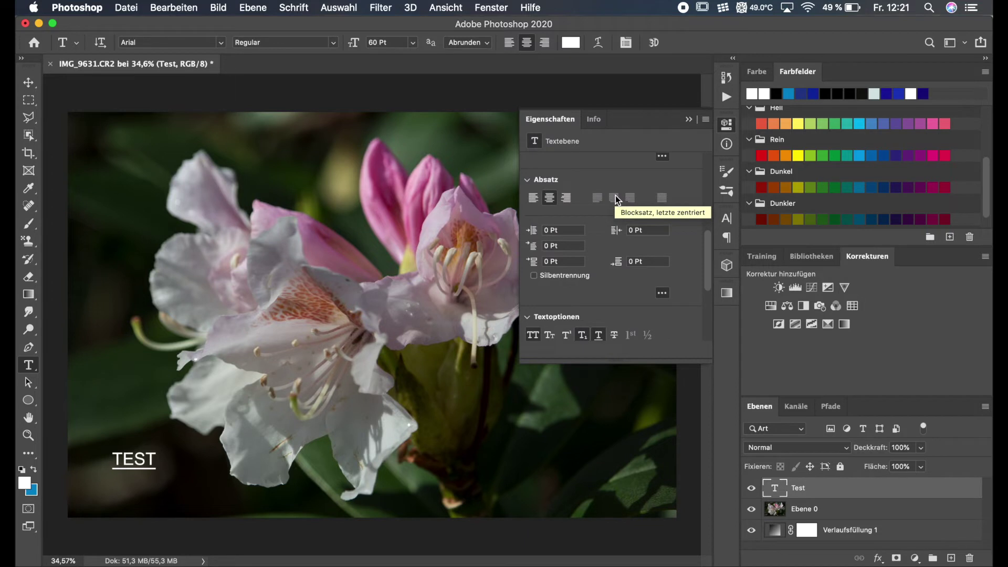
pyautogui.scroll(3, 617, 200)
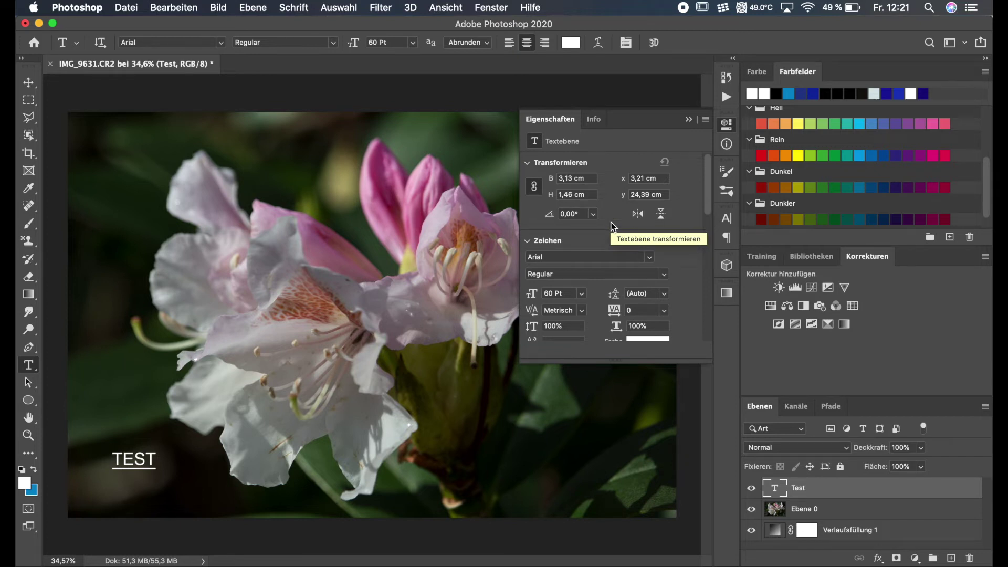
pyautogui.click(690, 119)
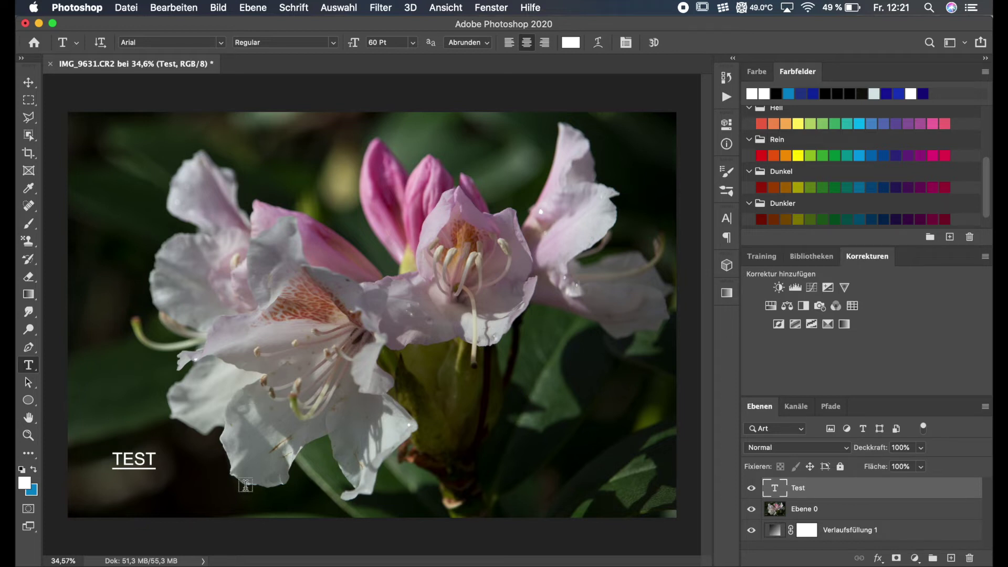
# - Free-transform the TEST caption to about 147% width and height and confirm
pyautogui.hotkey('ctrl', 't')
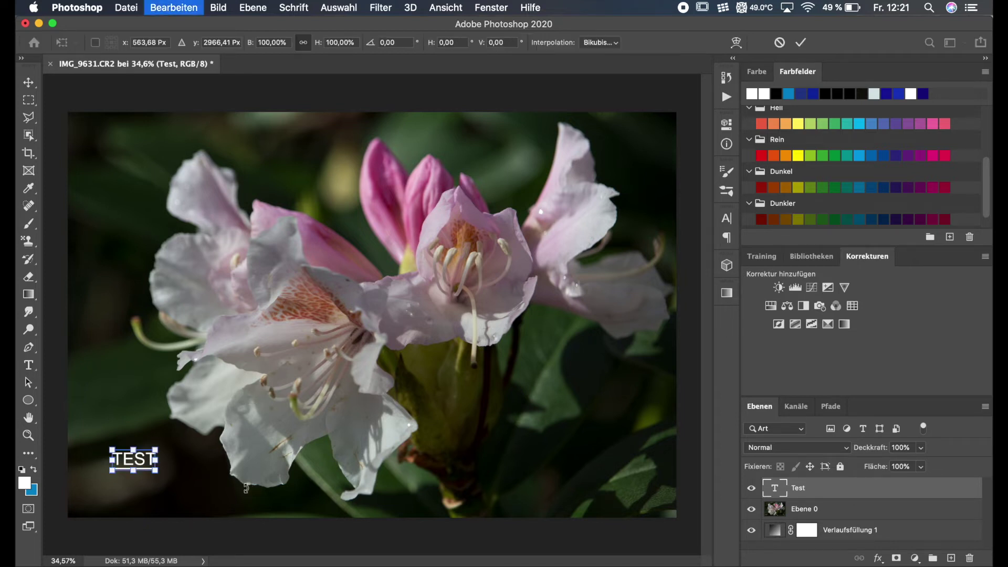
pyautogui.moveTo(155, 472)
pyautogui.mouseDown()
pyautogui.moveTo(257, 504)
pyautogui.moveTo(226, 479)
pyautogui.mouseUp()
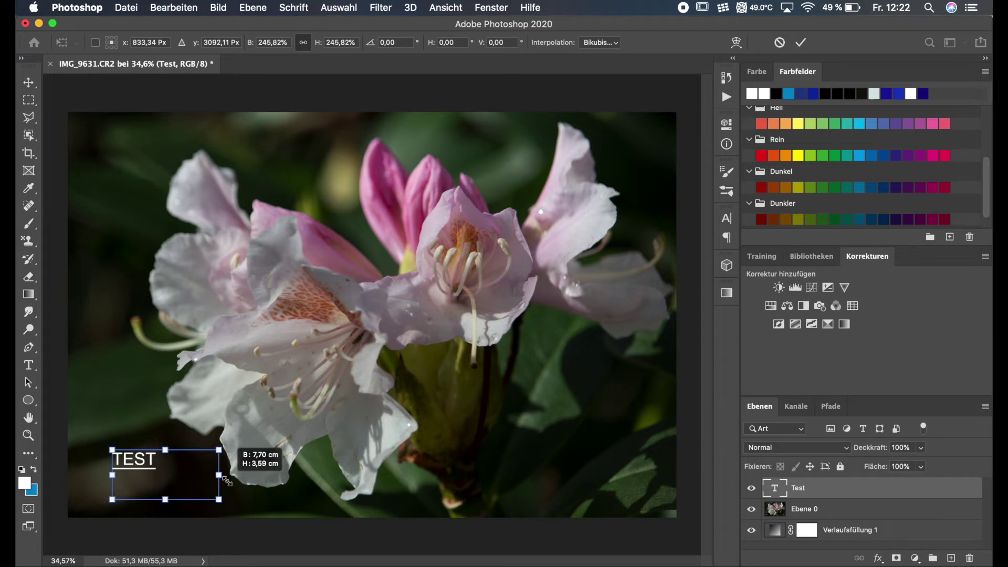
pyautogui.moveTo(227, 481); pyautogui.dragTo(225, 481)
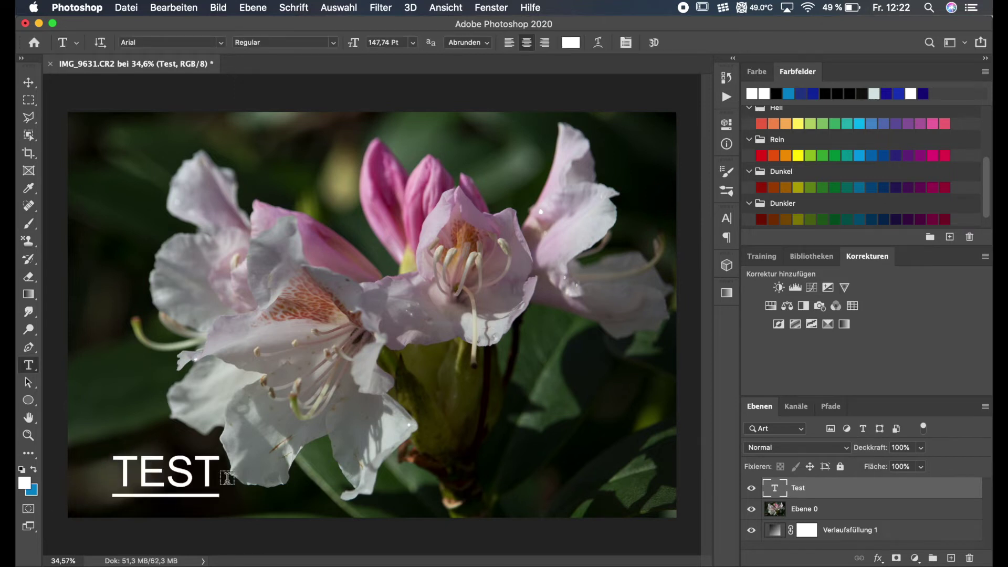
pyautogui.hotkey('ctrl', 't')
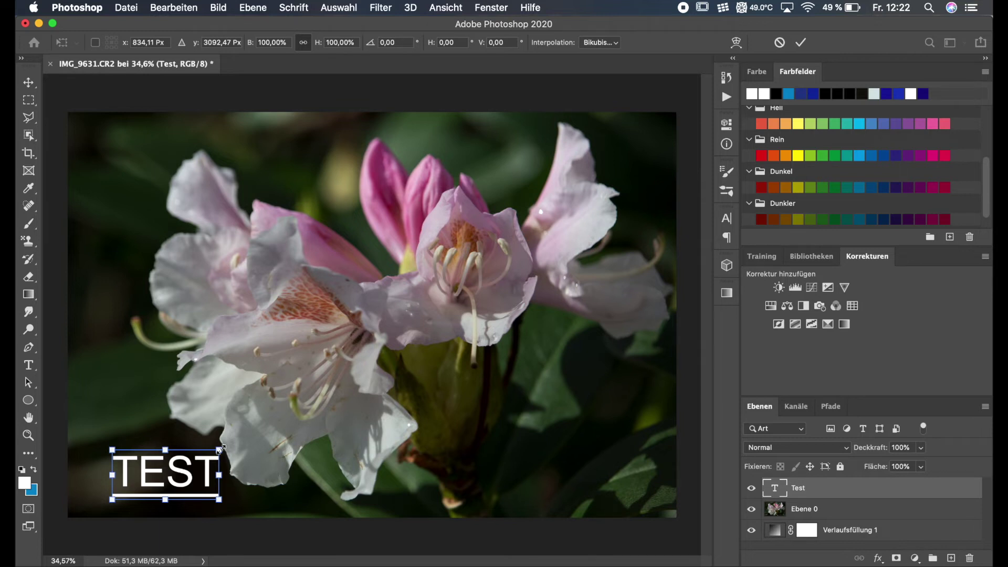
pyautogui.moveTo(221, 449)
pyautogui.mouseDown()
pyautogui.moveTo(278, 471)
pyautogui.moveTo(276, 435)
pyautogui.mouseUp()
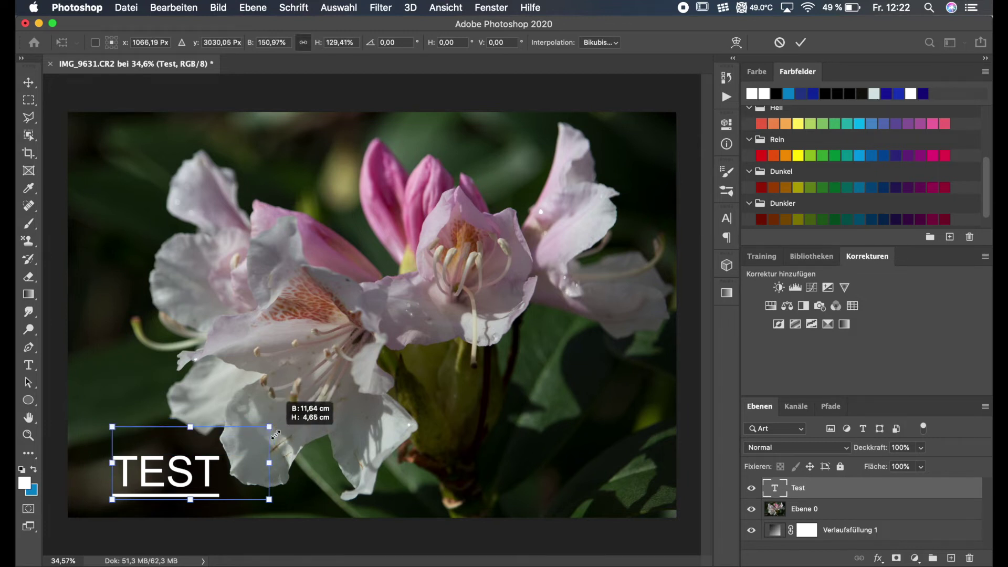
pyautogui.moveTo(275, 434); pyautogui.dragTo(275, 437)
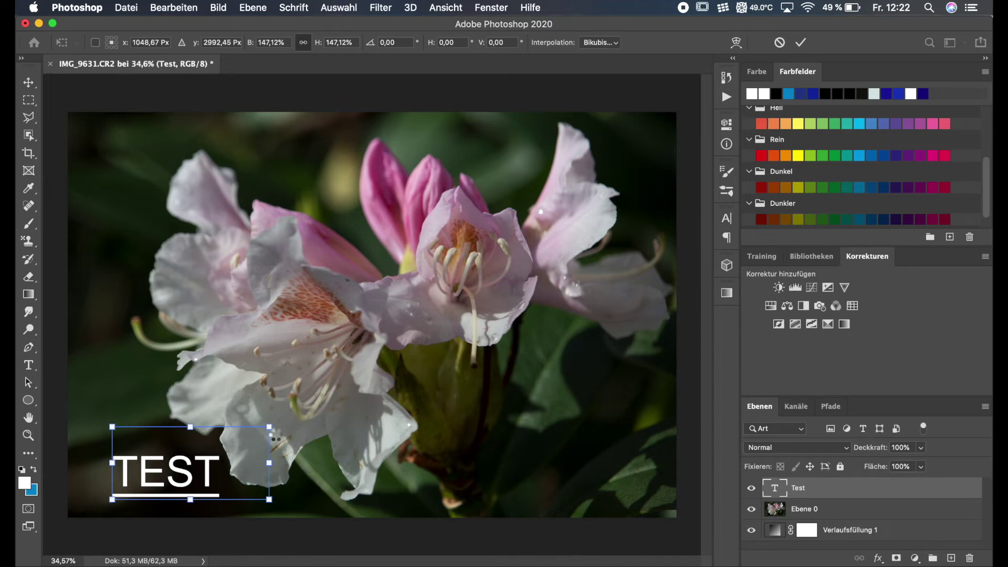
pyautogui.press('Return')
pyautogui.press('u')
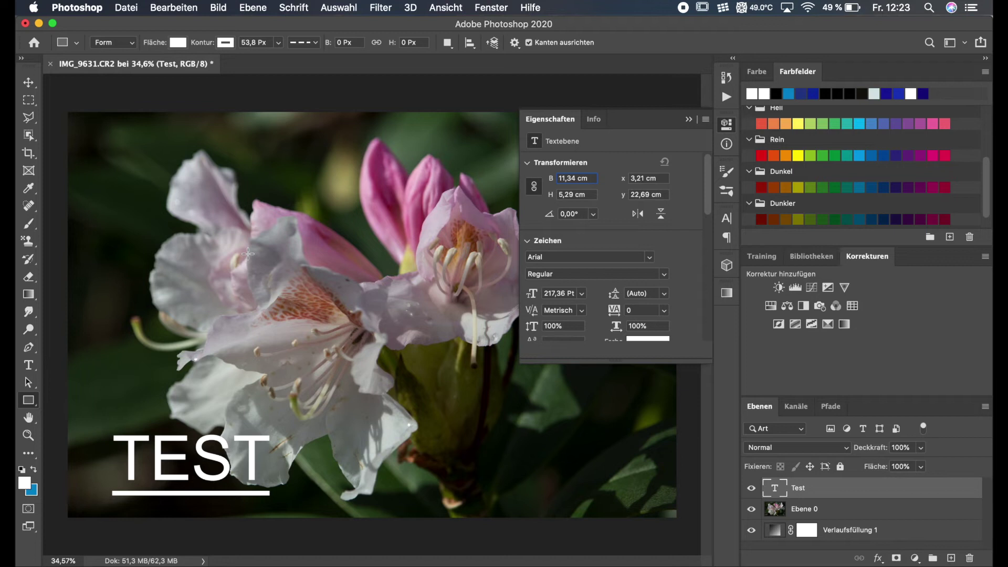
pyautogui.moveTo(248, 254); pyautogui.dragTo(329, 305)
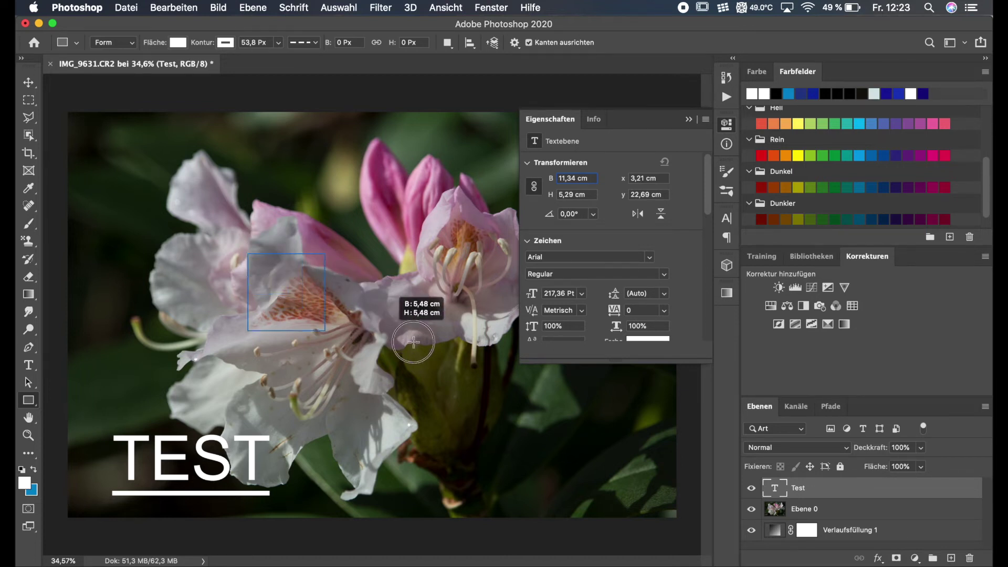
pyautogui.moveTo(330, 305); pyautogui.dragTo(528, 403)
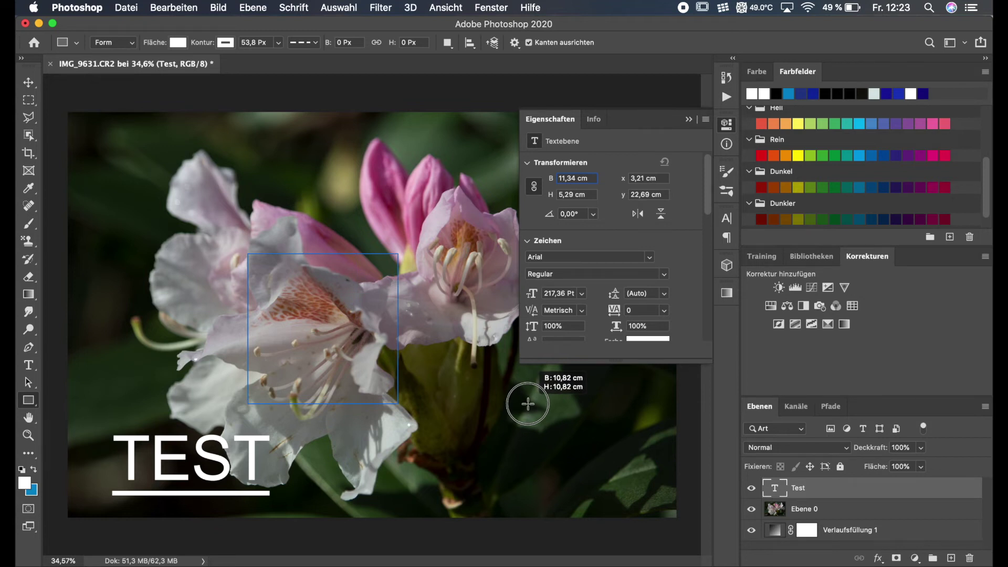
pyautogui.moveTo(527, 404); pyautogui.dragTo(528, 403)
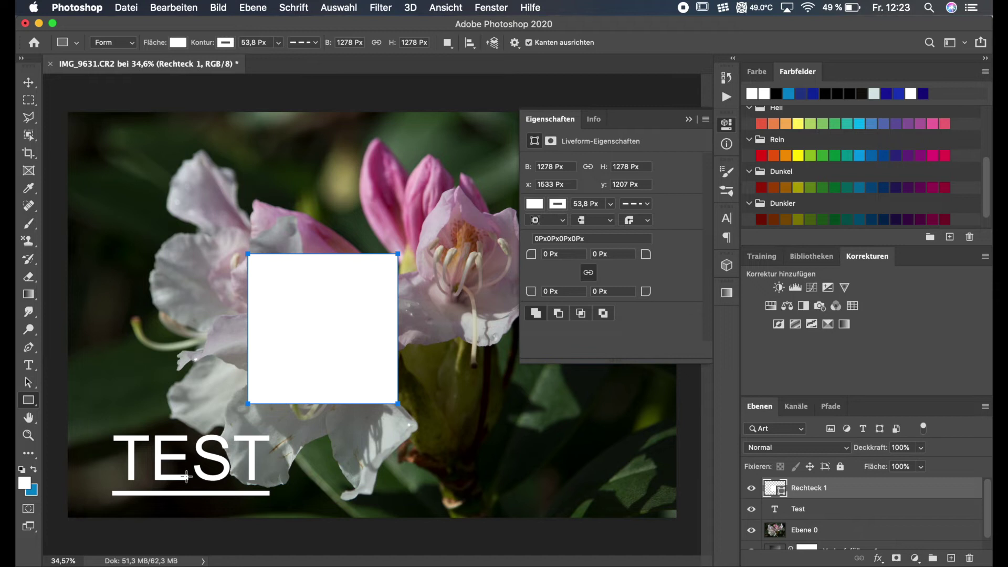
pyautogui.press('Delete')
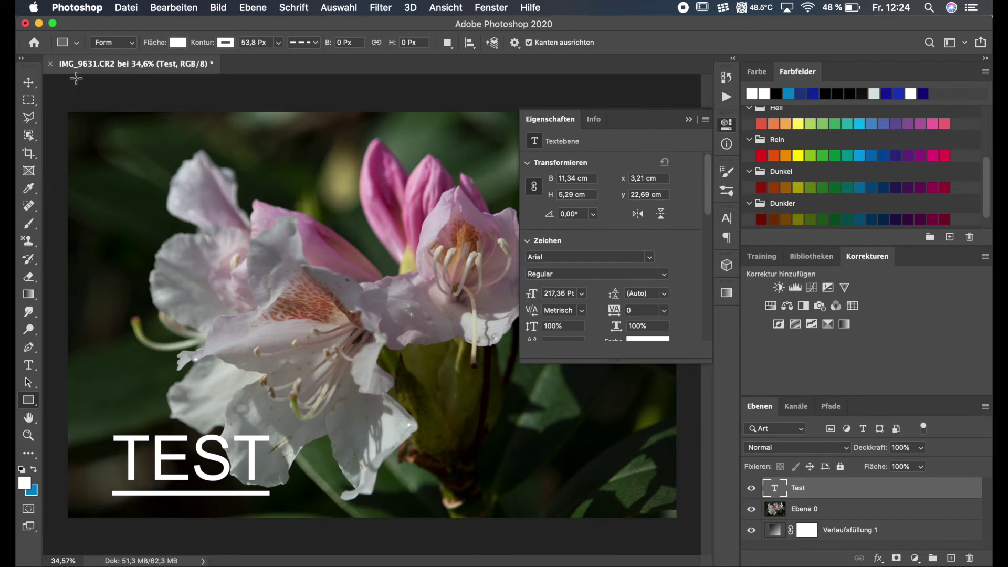
pyautogui.click(91, 10)
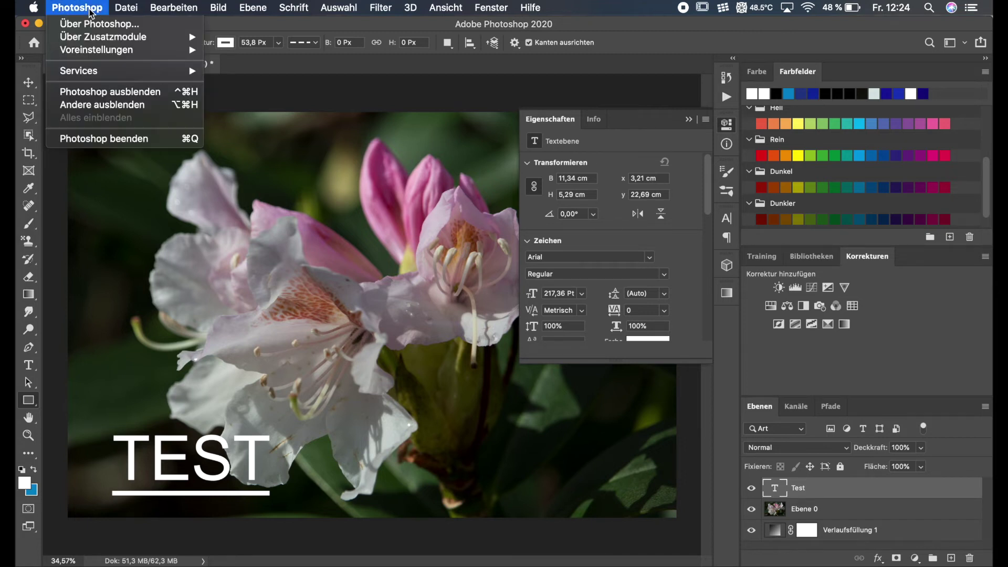
pyautogui.moveTo(96, 50)
pyautogui.click(254, 52)
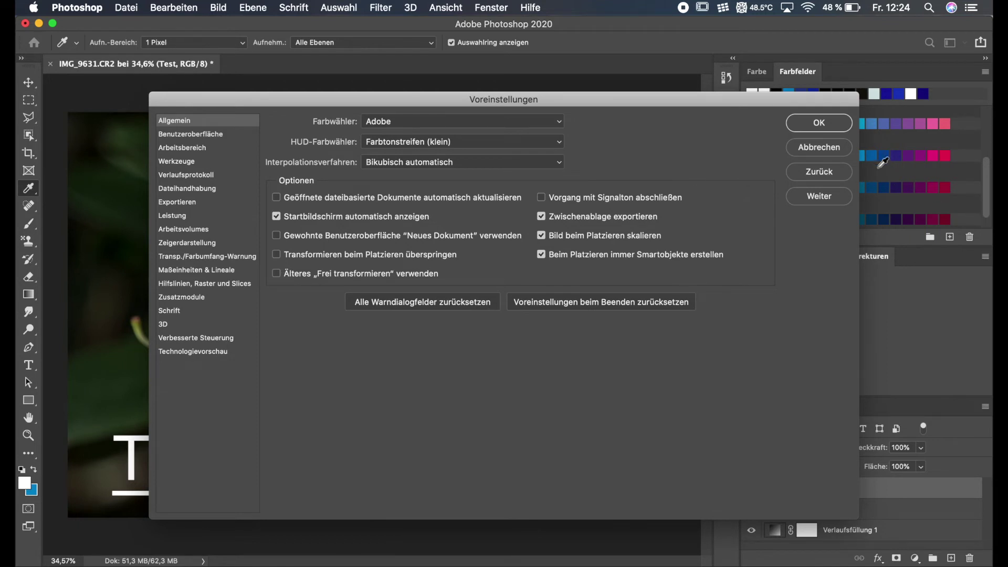
pyautogui.click(836, 154)
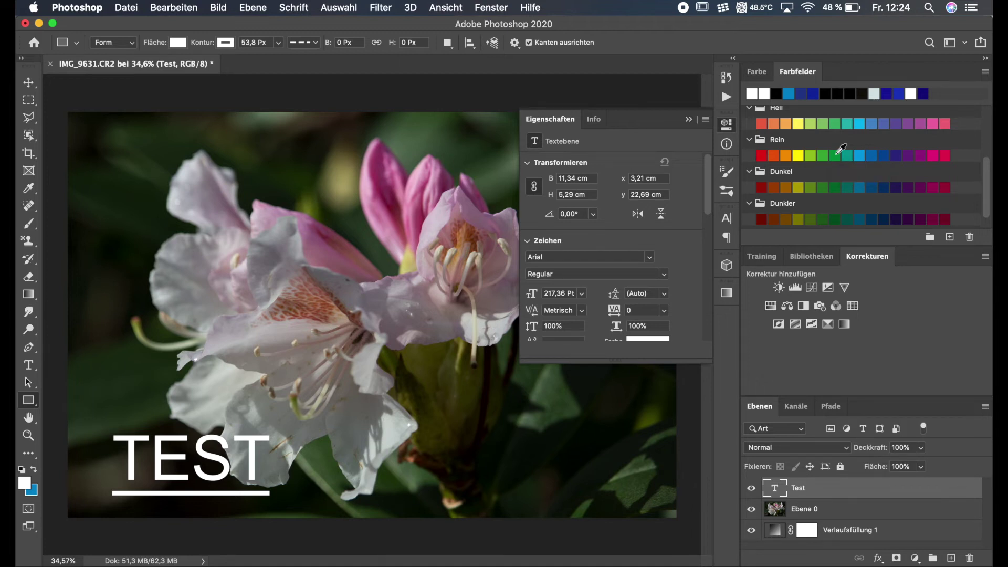
# - Collapse the Eigenschaften panel, then try Speichern unter and dismiss the cloud-or-computer save prompt
pyautogui.click(731, 127)
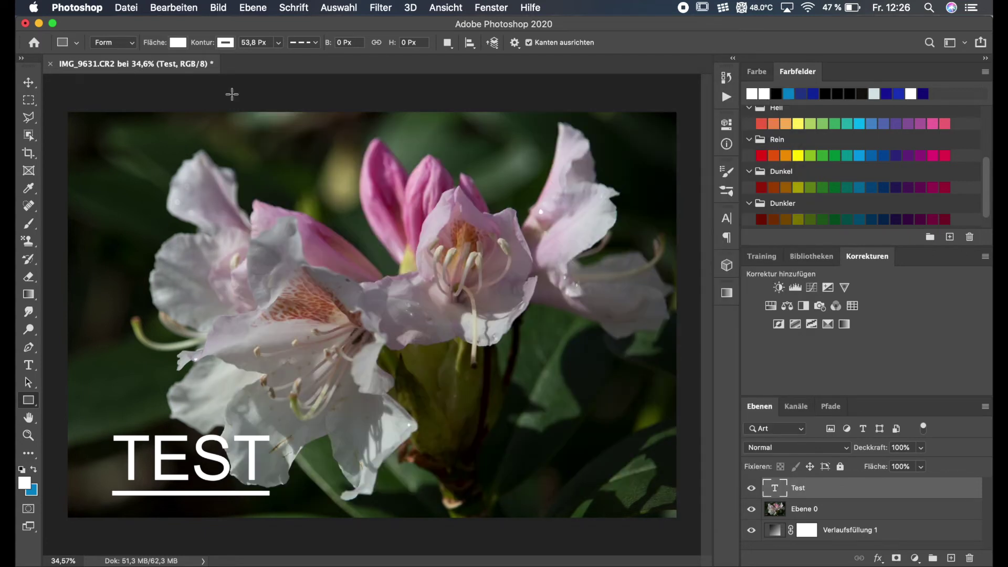
pyautogui.click(121, 11)
pyautogui.click(141, 159)
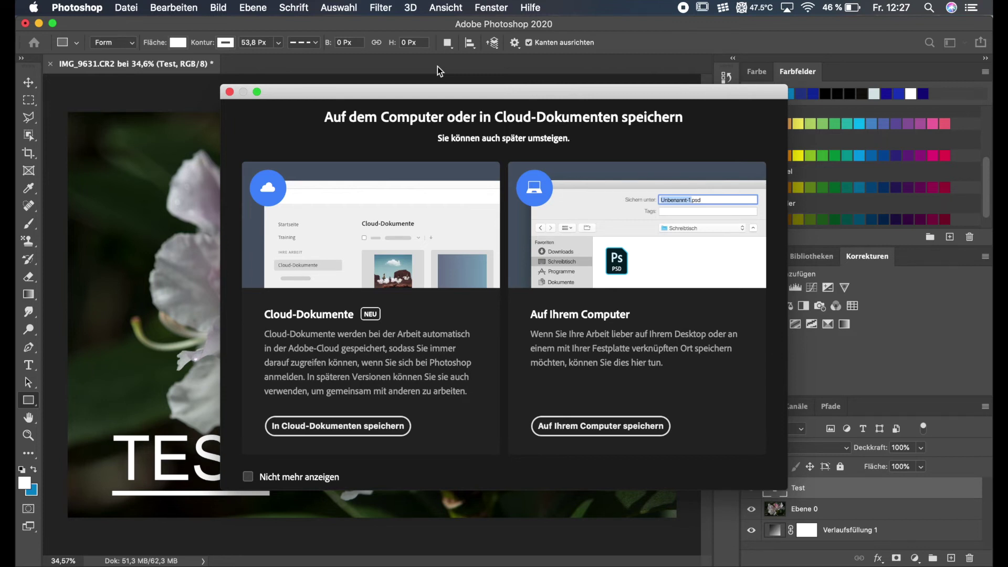
pyautogui.click(229, 92)
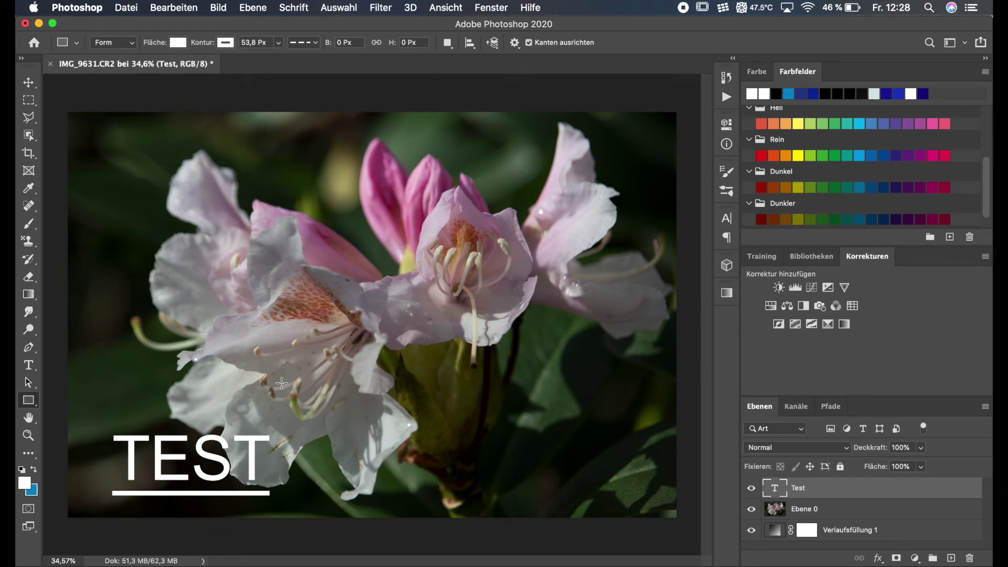
pyautogui.press('super+plus')
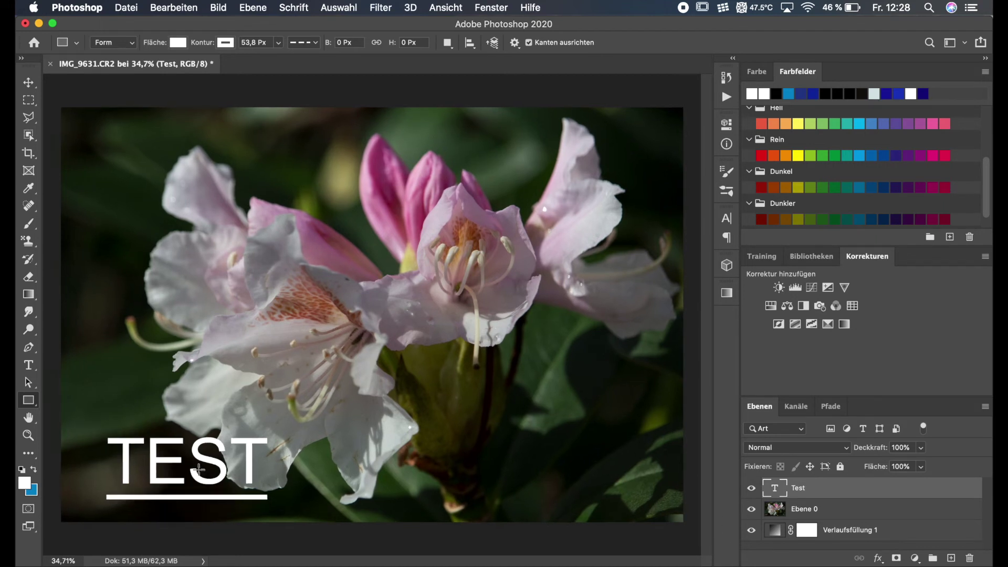
pyautogui.scroll(-8, 198, 469)
pyautogui.hscroll(-10, 198, 469)
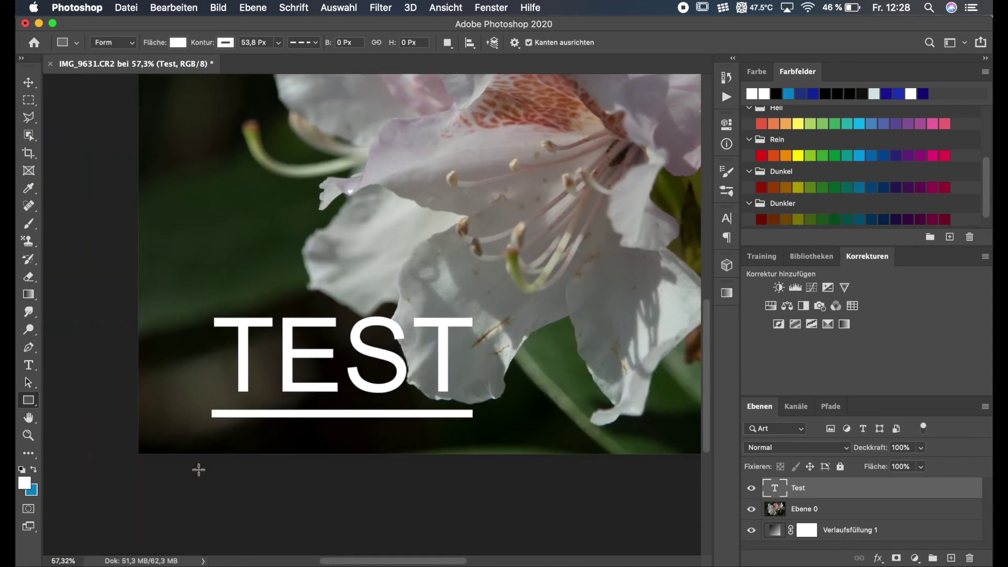
pyautogui.press('super+plus')
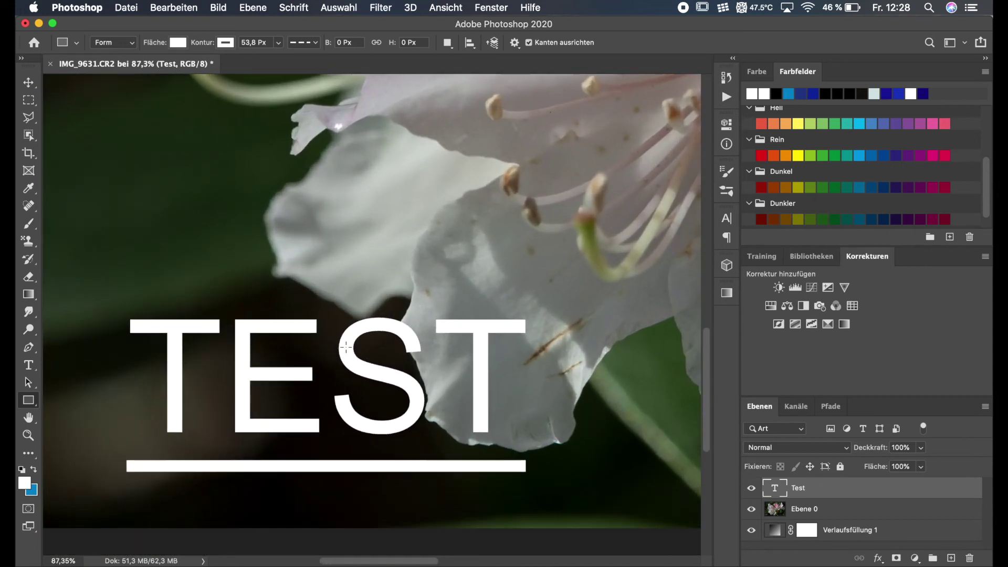
pyautogui.press('super+minus')
pyautogui.scroll(-1, 346, 347)
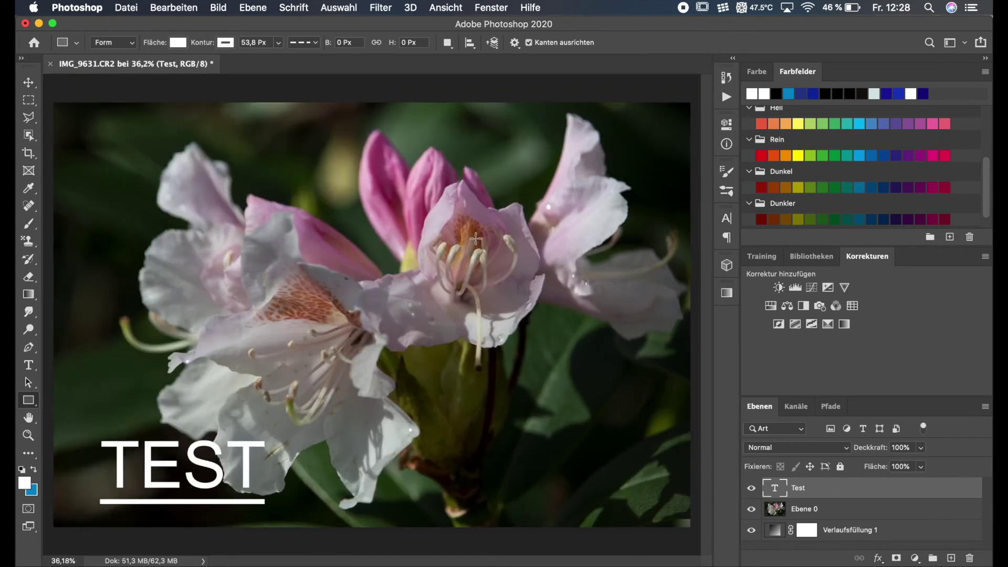
pyautogui.scroll(1, 455, 247)
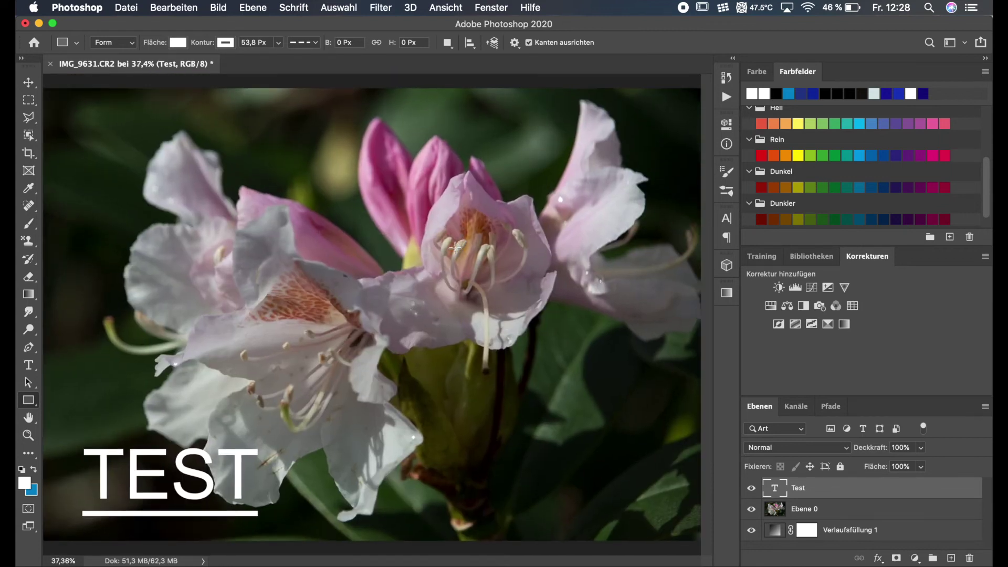
pyautogui.scroll(4, 437, 291)
pyautogui.scroll(-3, 437, 290)
# - Draw a small white rectangle on the central flower, then select the Test, Rechteck 1 and Ebene 0 layers
pyautogui.moveTo(411, 300); pyautogui.dragTo(431, 327)
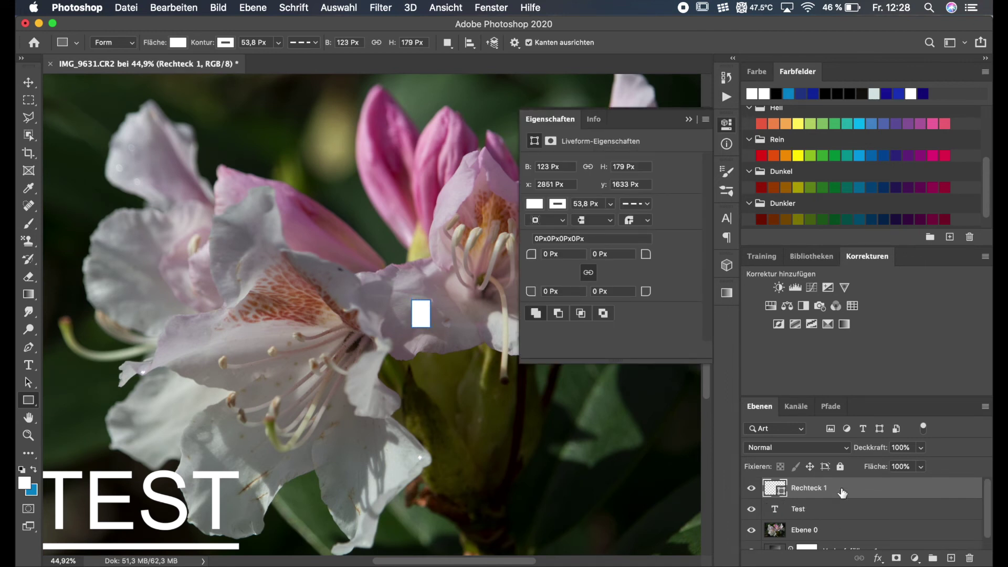
pyautogui.click(799, 516)
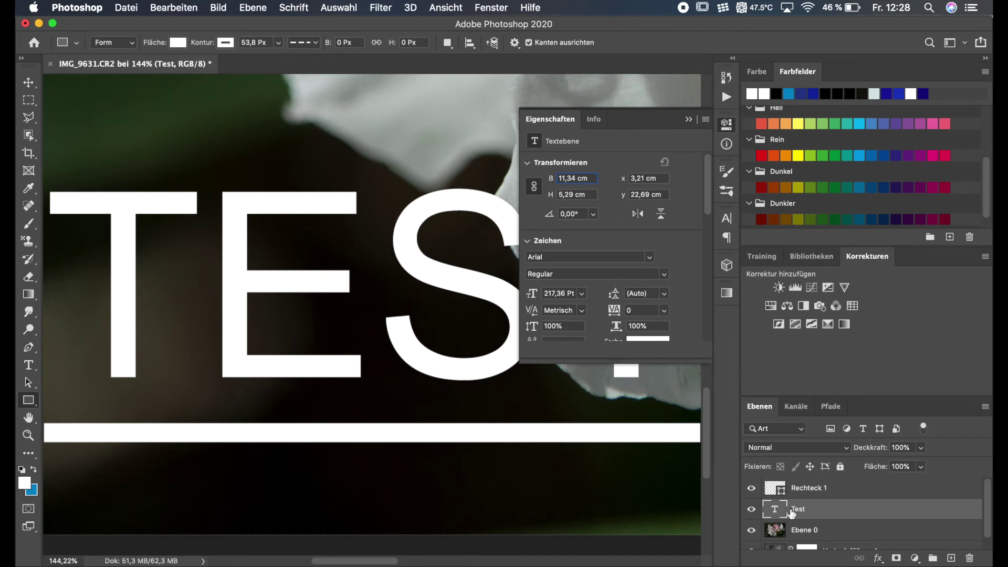
pyautogui.click(808, 489)
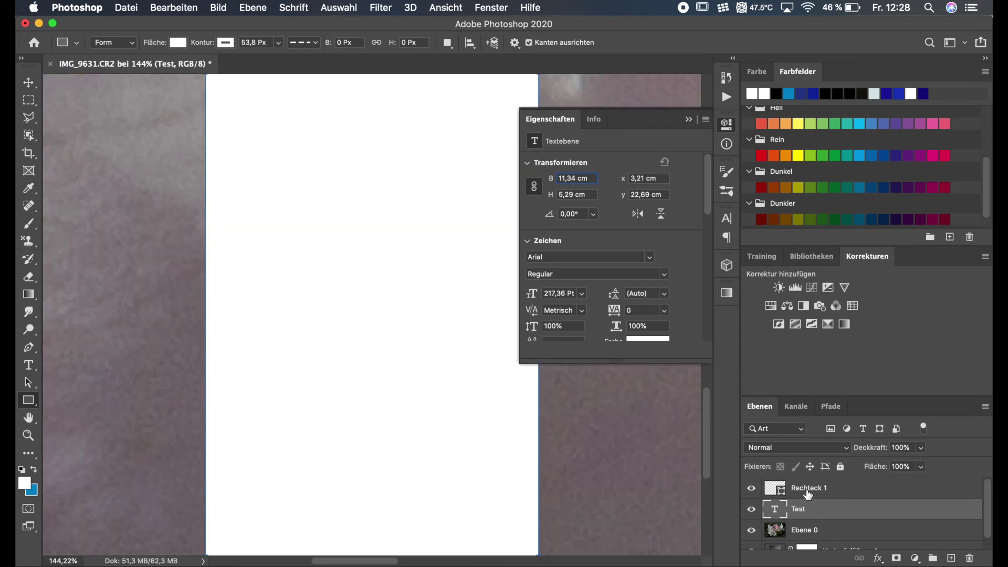
pyautogui.click(807, 535)
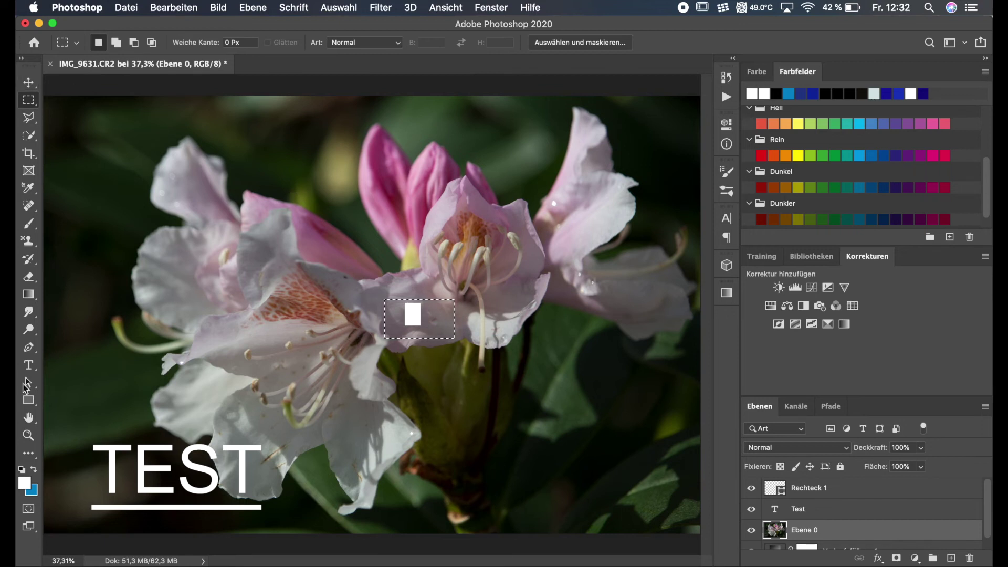
# - Marquee-select the stamen tip near the left edge and launch Inhaltsbasierte Füllung on it
pyautogui.moveTo(95, 310); pyautogui.dragTo(139, 376)
pyautogui.click(184, 9)
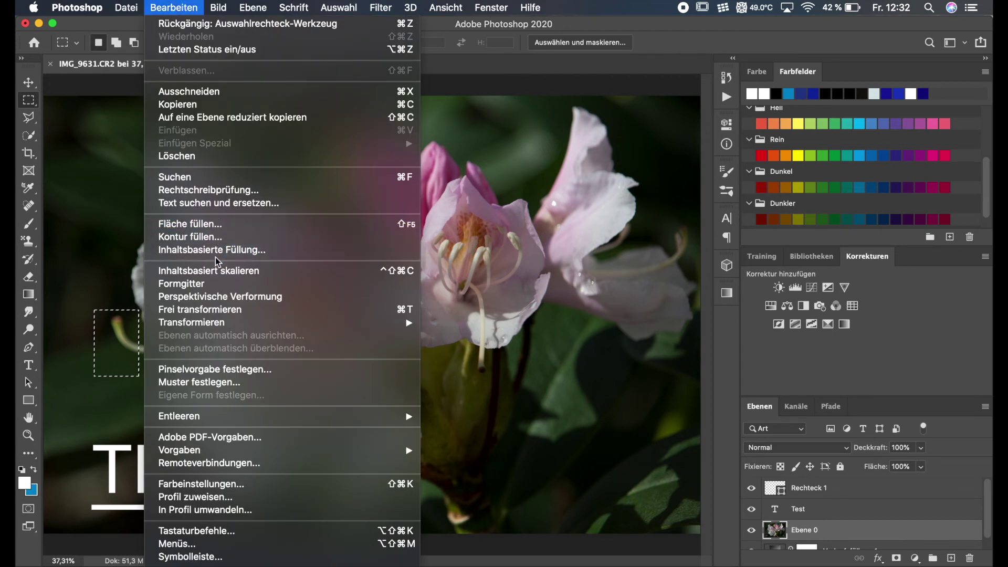
pyautogui.click(216, 254)
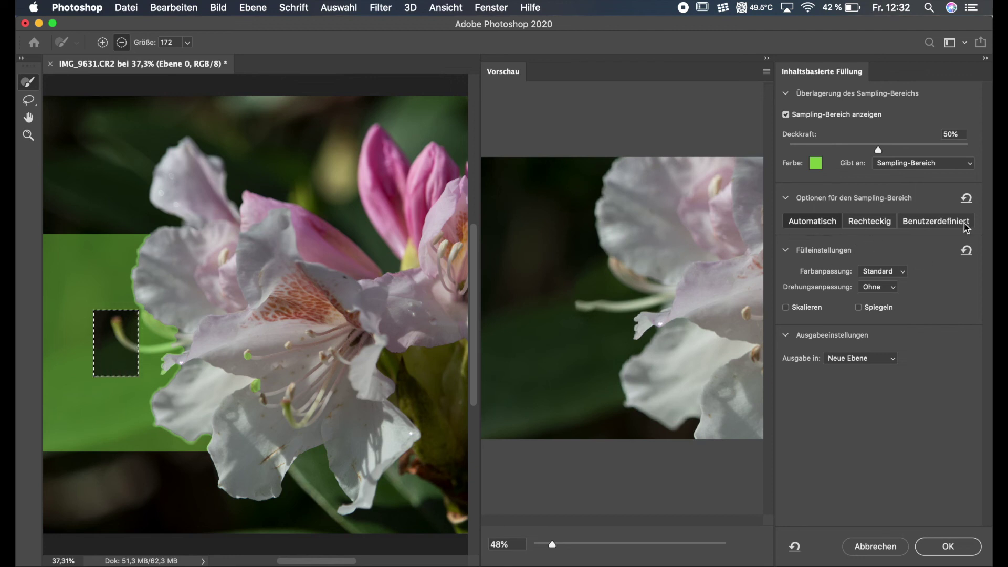
pyautogui.moveTo(812, 222)
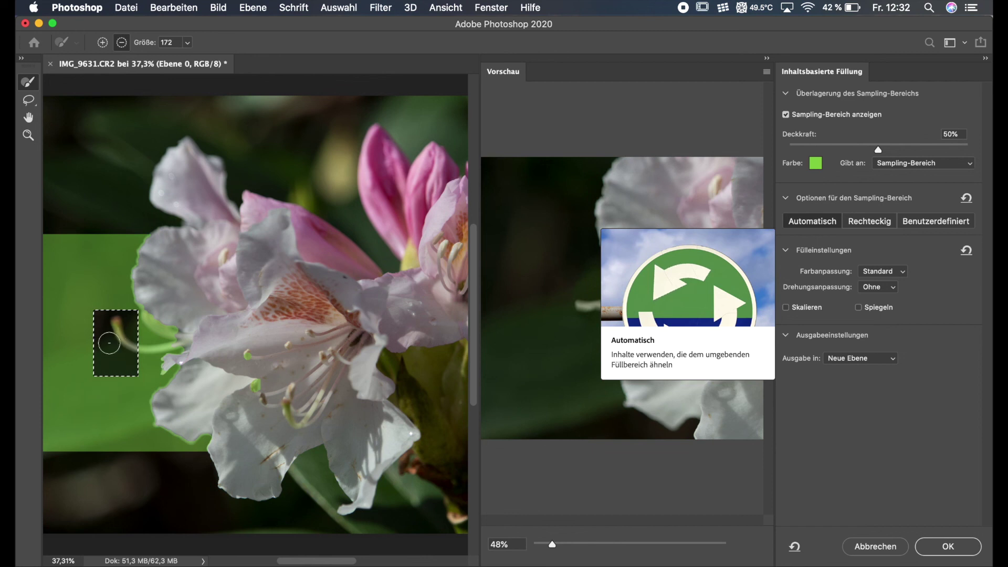
# - Paint a Benutzerdefiniert sampling area left of and below the selection, then cancel Content-Aware Fill
pyautogui.click(868, 226)
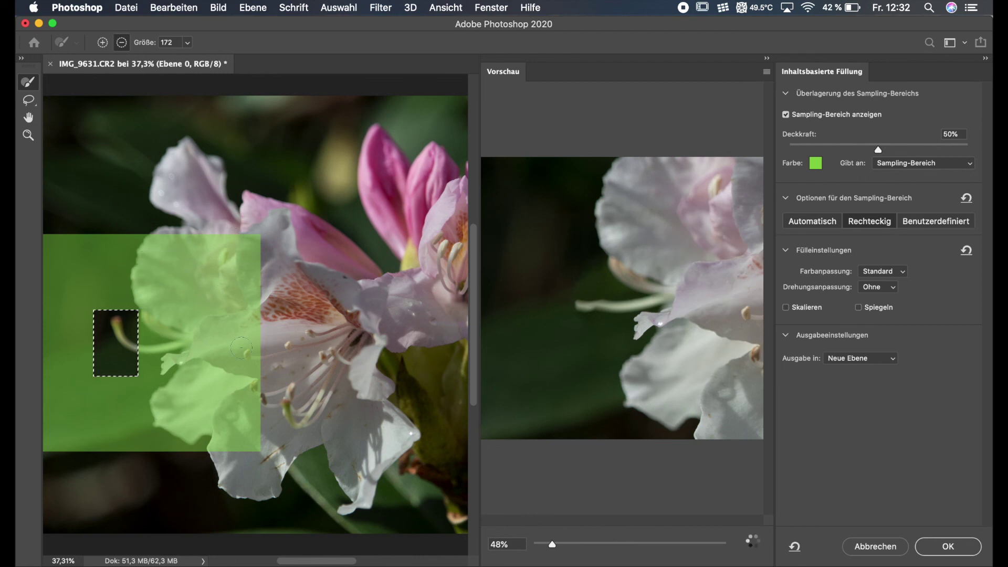
pyautogui.click(912, 225)
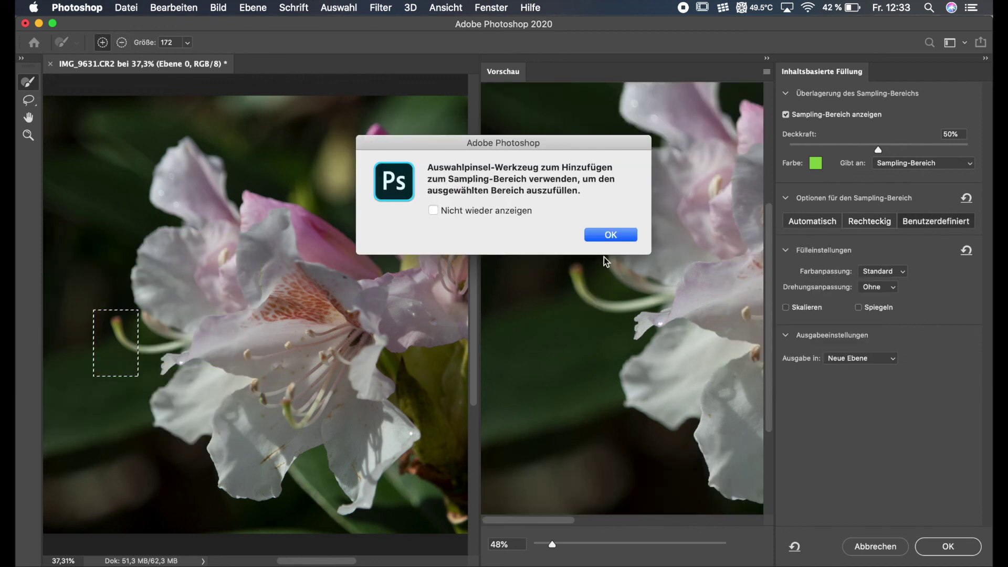
pyautogui.click(605, 238)
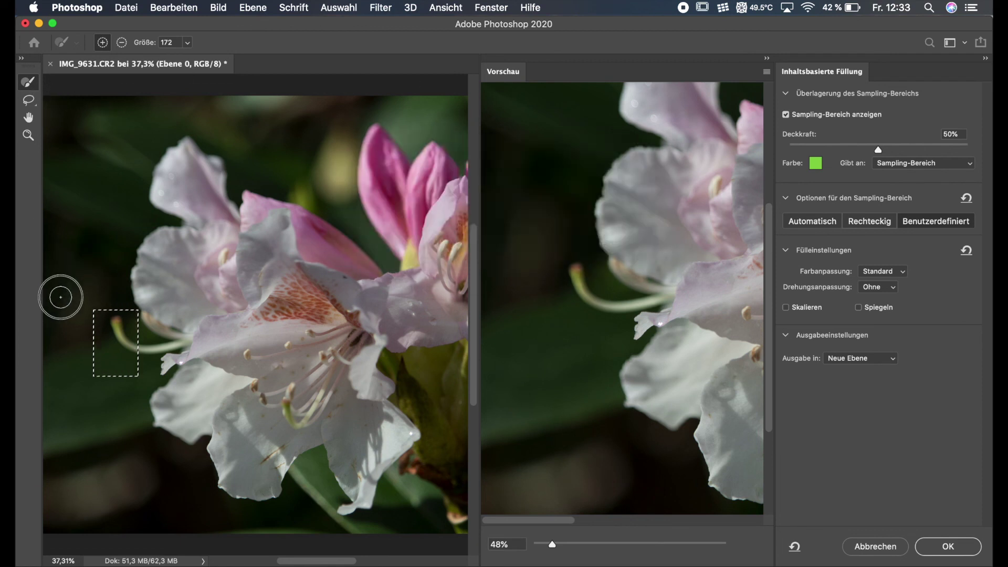
pyautogui.moveTo(68, 304); pyautogui.dragTo(112, 272)
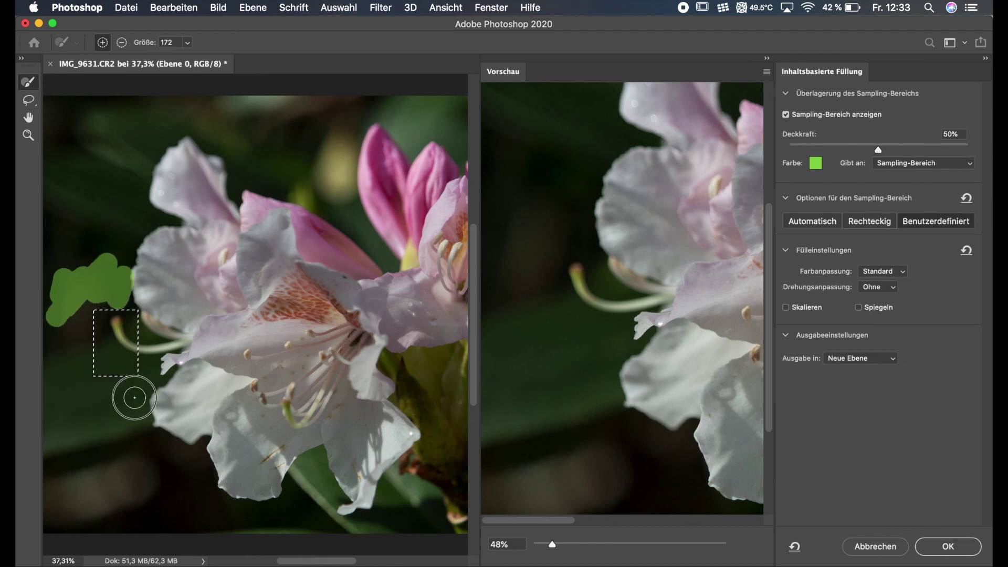
pyautogui.moveTo(58, 378); pyautogui.dragTo(75, 301)
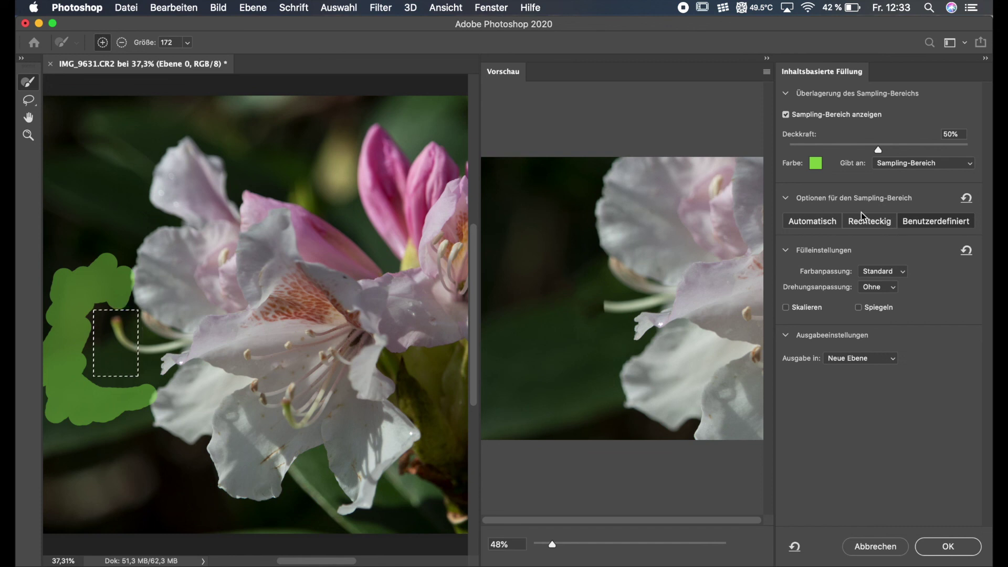
pyautogui.click(878, 552)
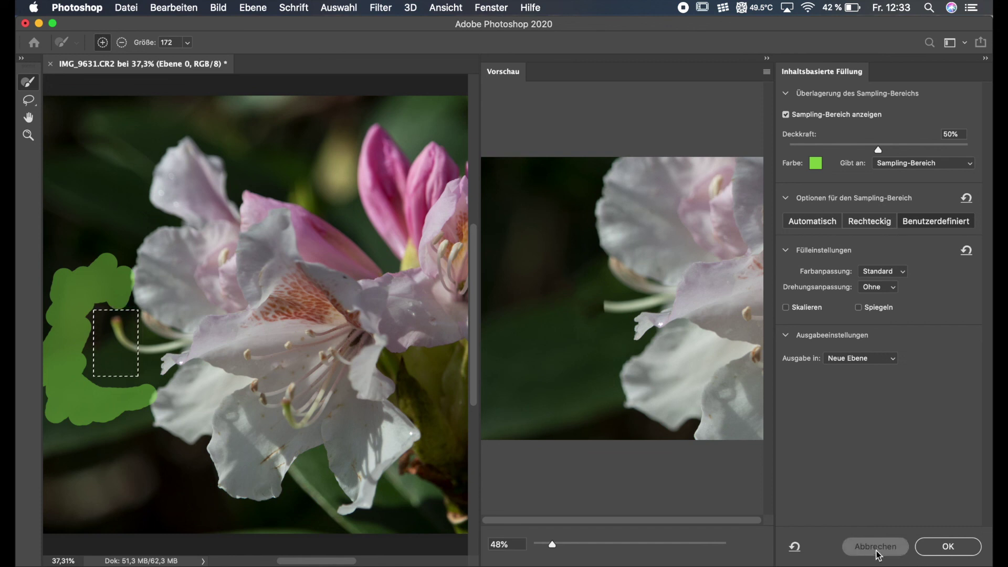